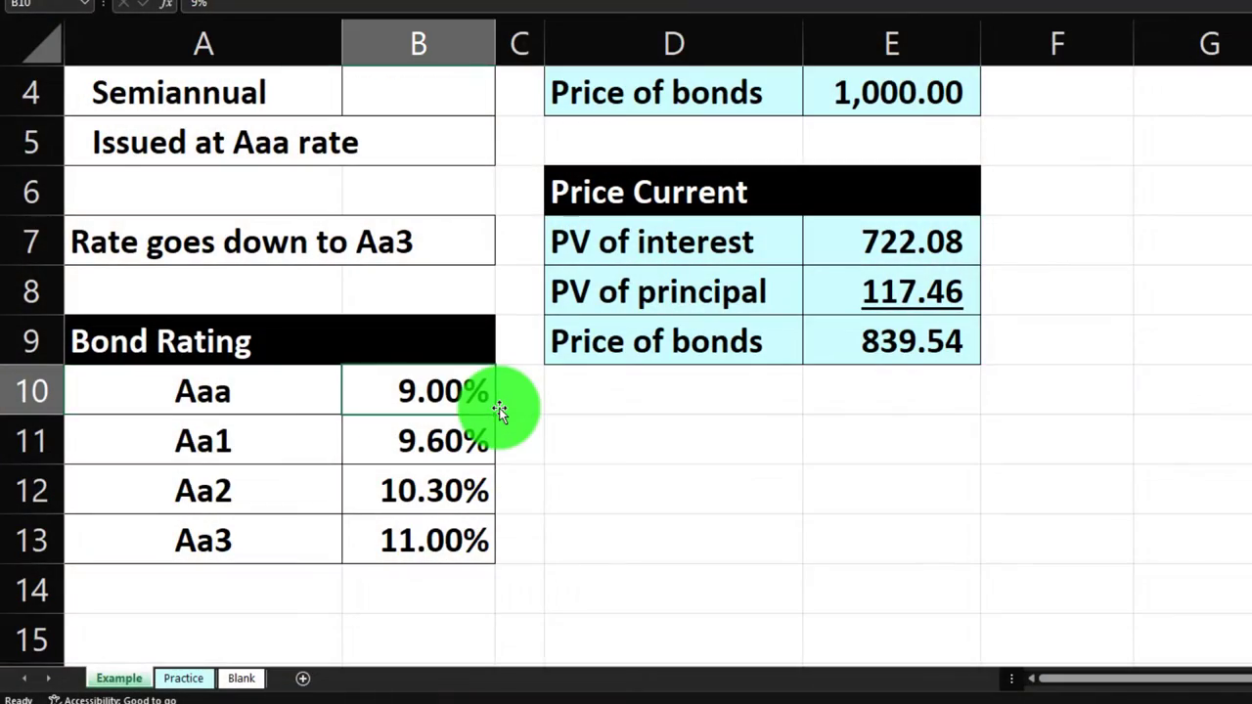
Review the bond ratings on the Example sheet and the Practice sheet's layout, and open the Blank sheet
key("Down")
key("Down")
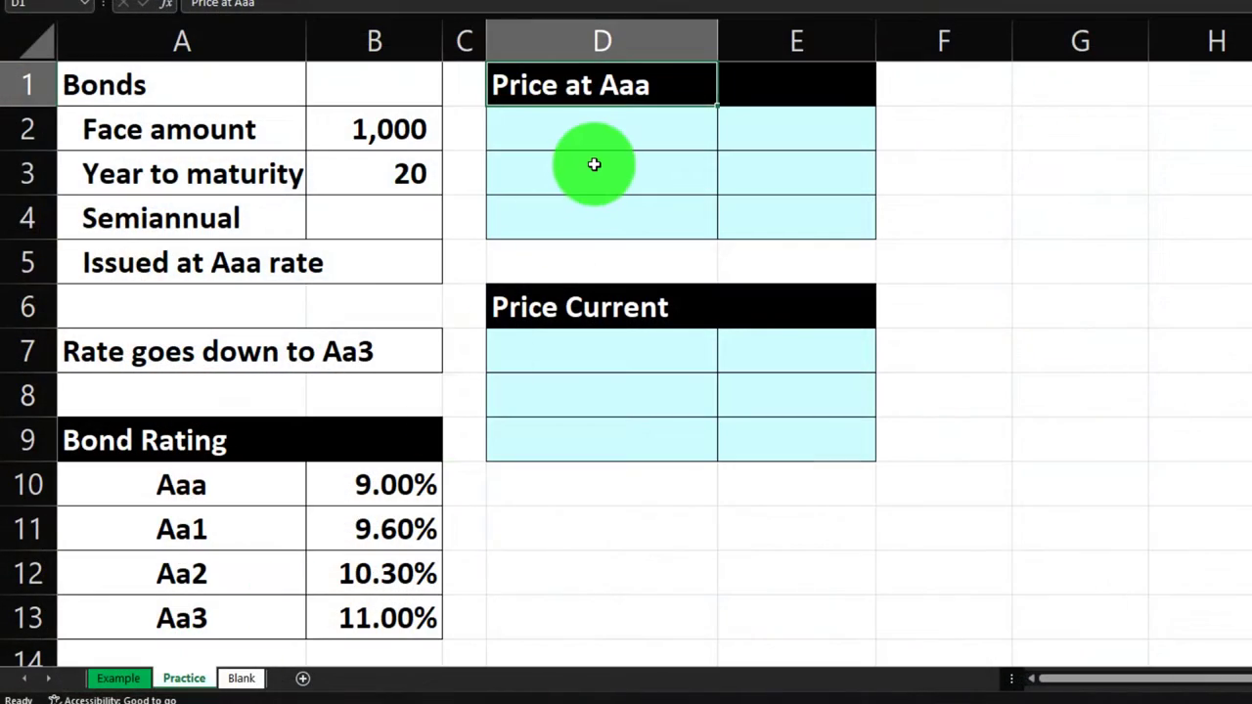
left_click(594, 164)
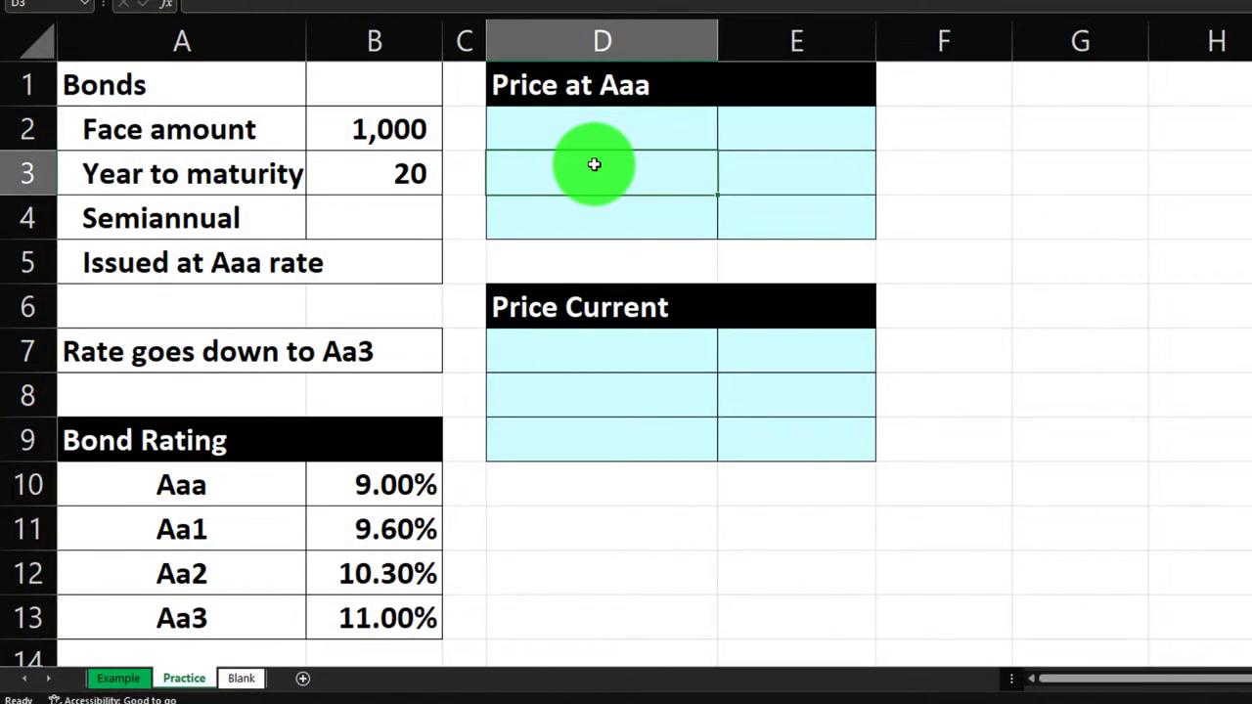
left_click(245, 678)
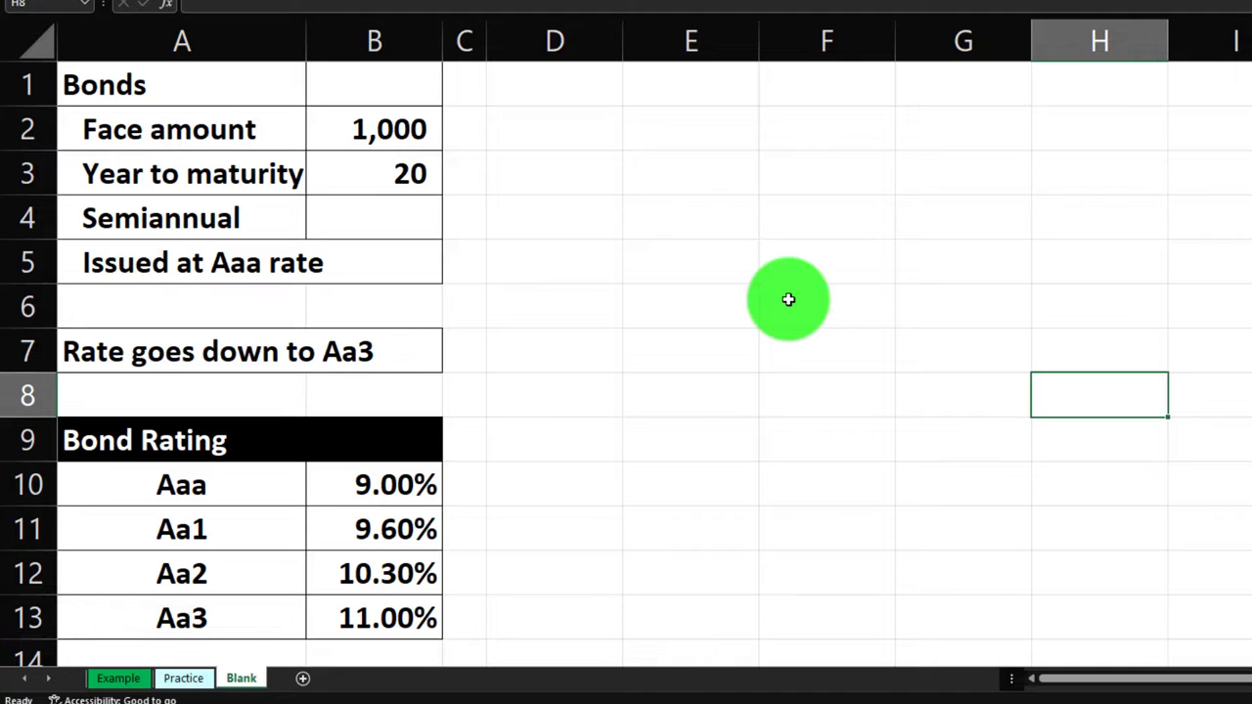
left_click(43, 42)
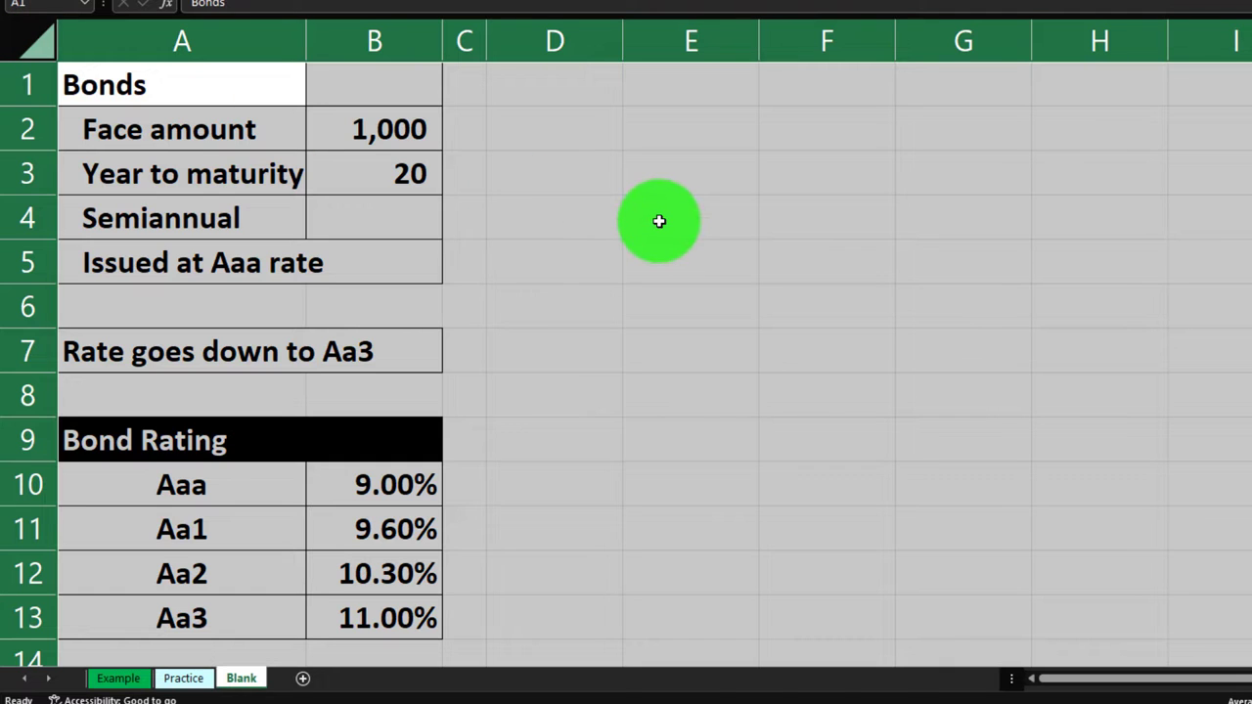
right_click(659, 221)
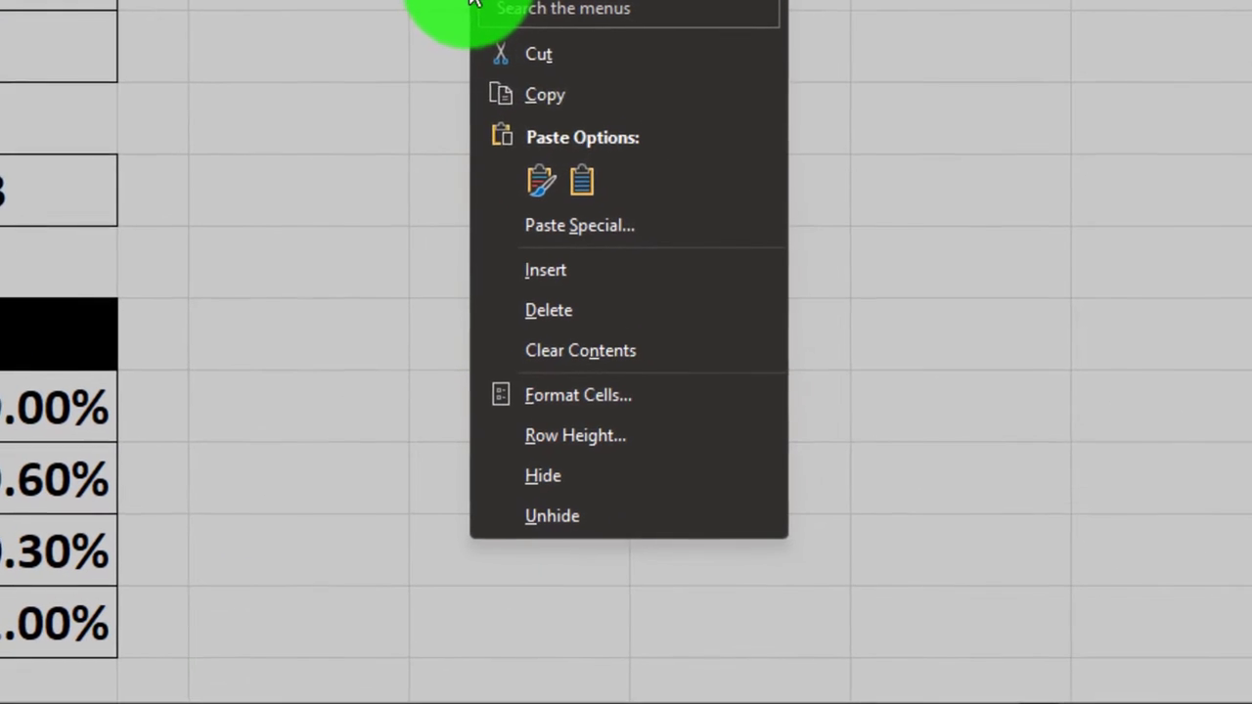
left_click(631, 396)
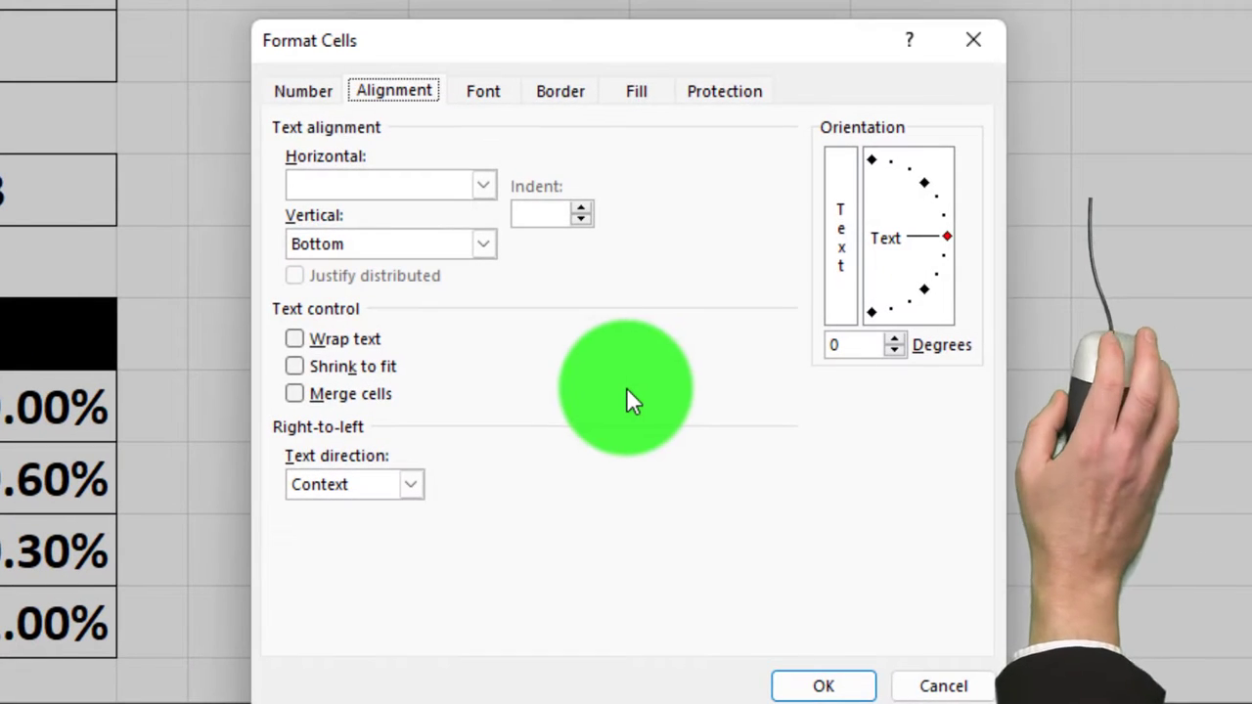
left_click(297, 98)
left_click(336, 190)
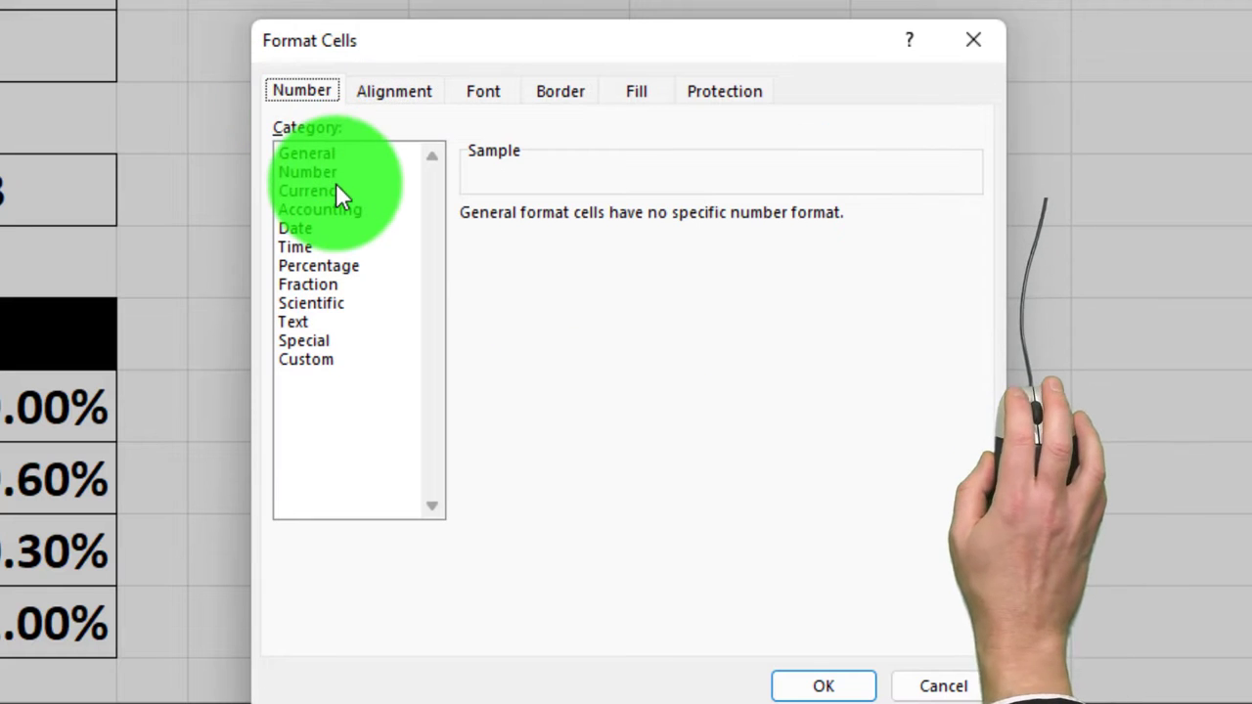
left_click(484, 360)
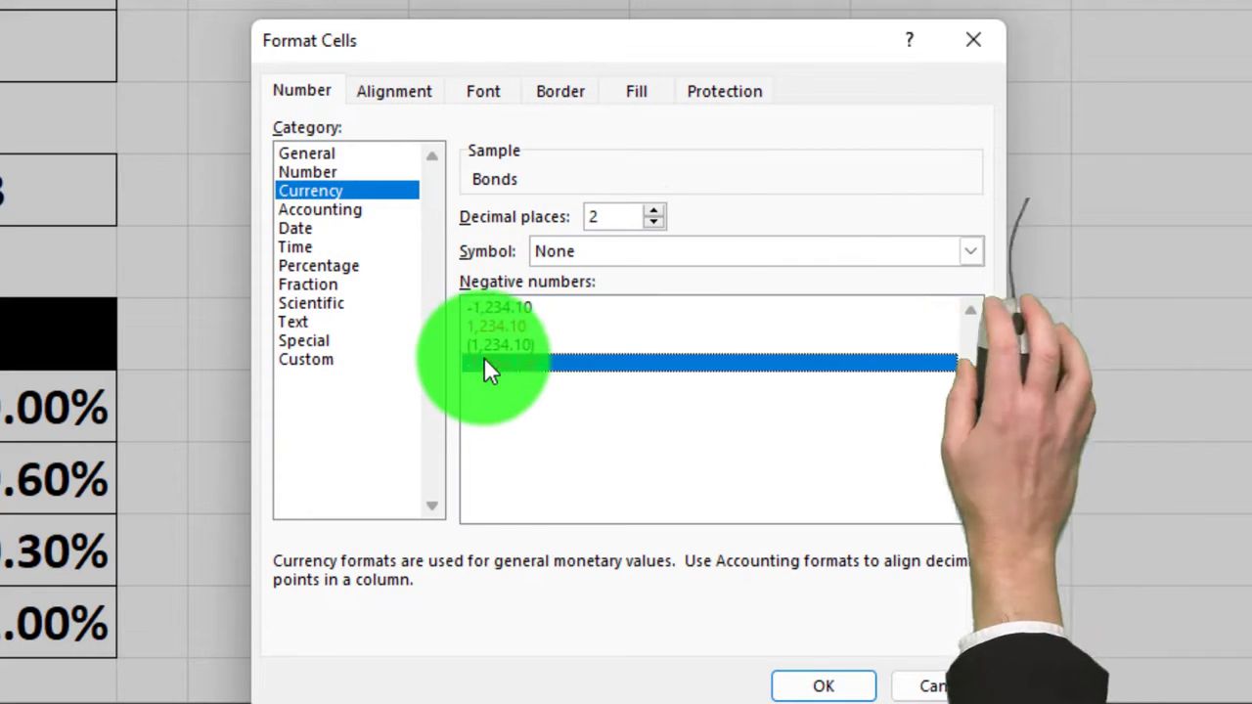
left_click(689, 251)
left_click(657, 278)
left_click(654, 223)
left_click(654, 223)
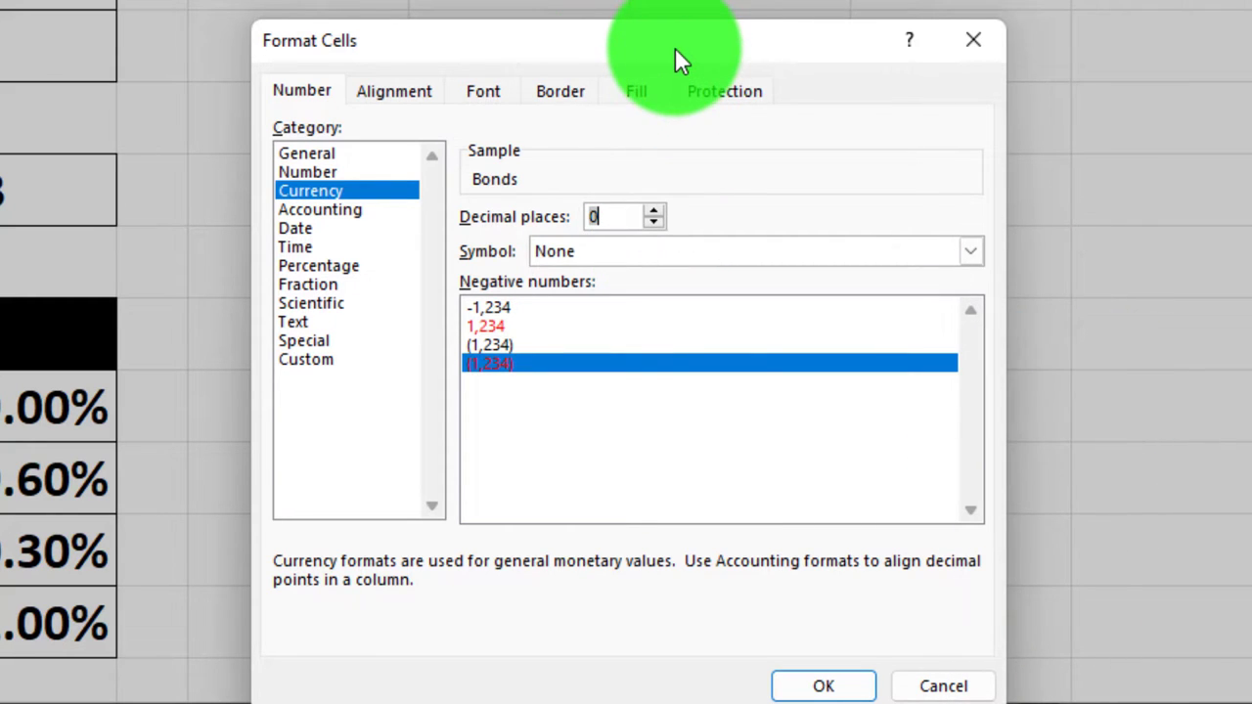
left_click(973, 40)
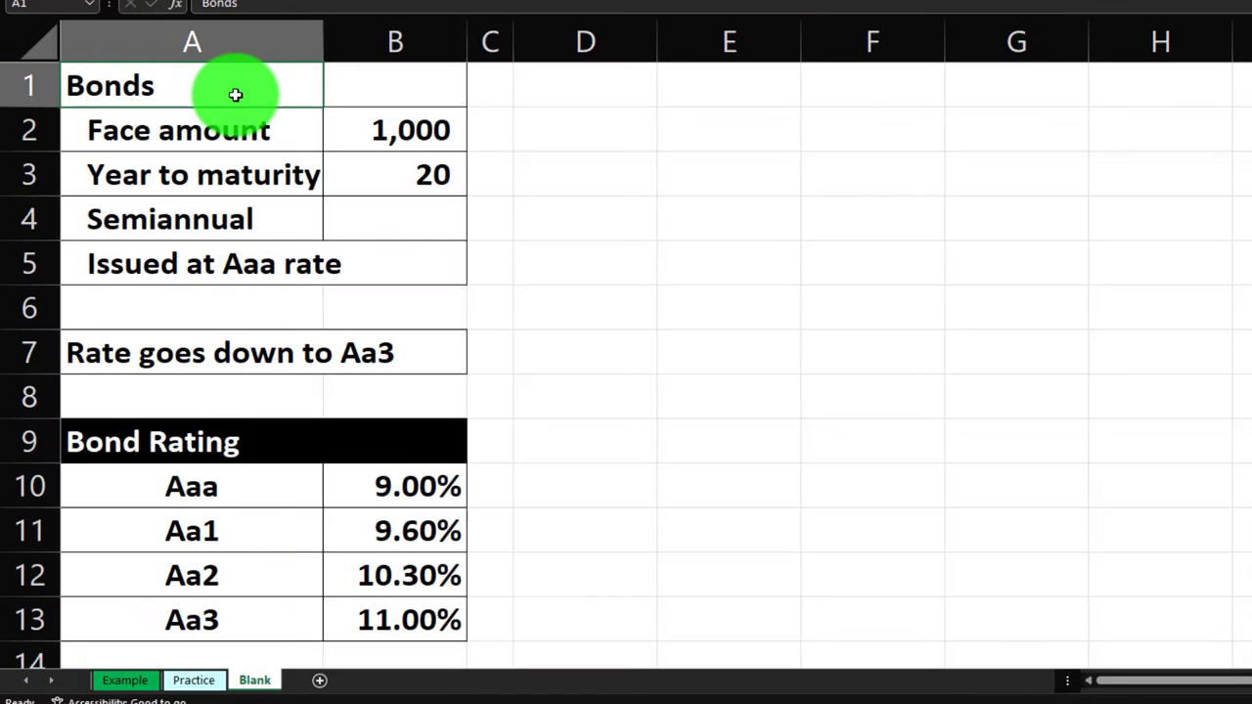
Examine the bond details in column A and the rates in the Bond Rating table from Aaa to Aa3
key("Down")
key("Down")
key("Down")
key("Down")
key("Down")
key("Down")
key("Down")
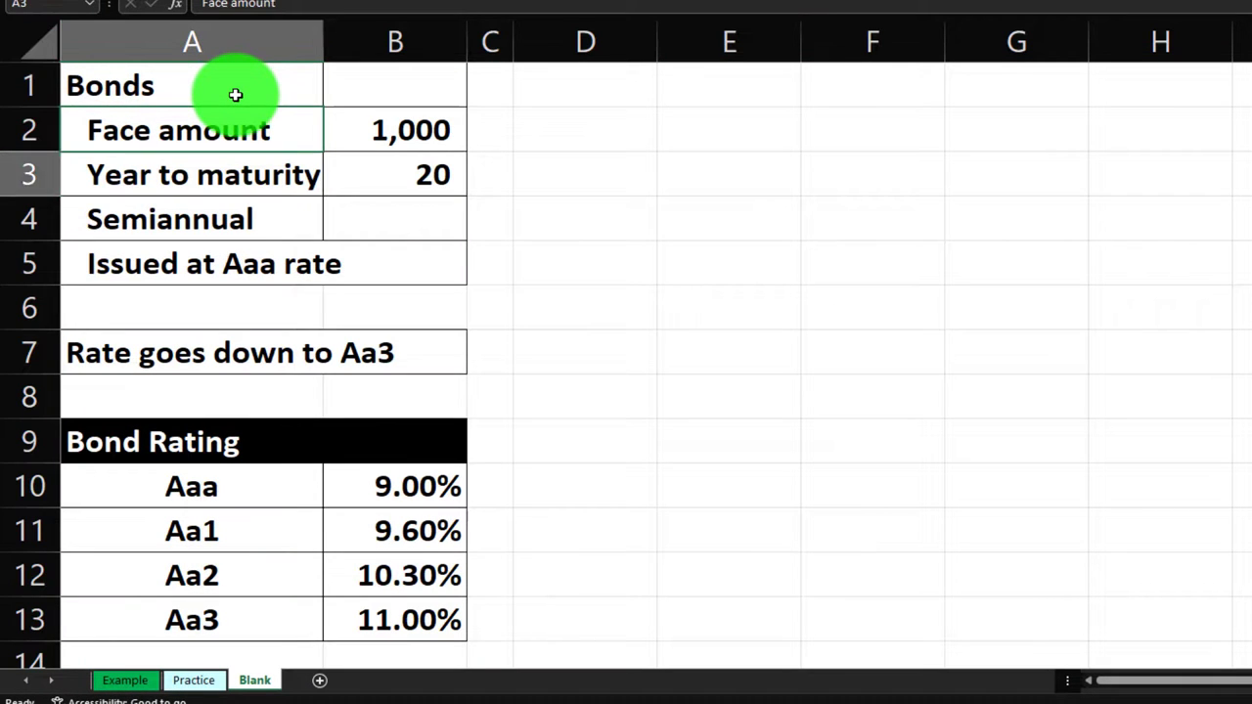
key("Down")
key("Down")
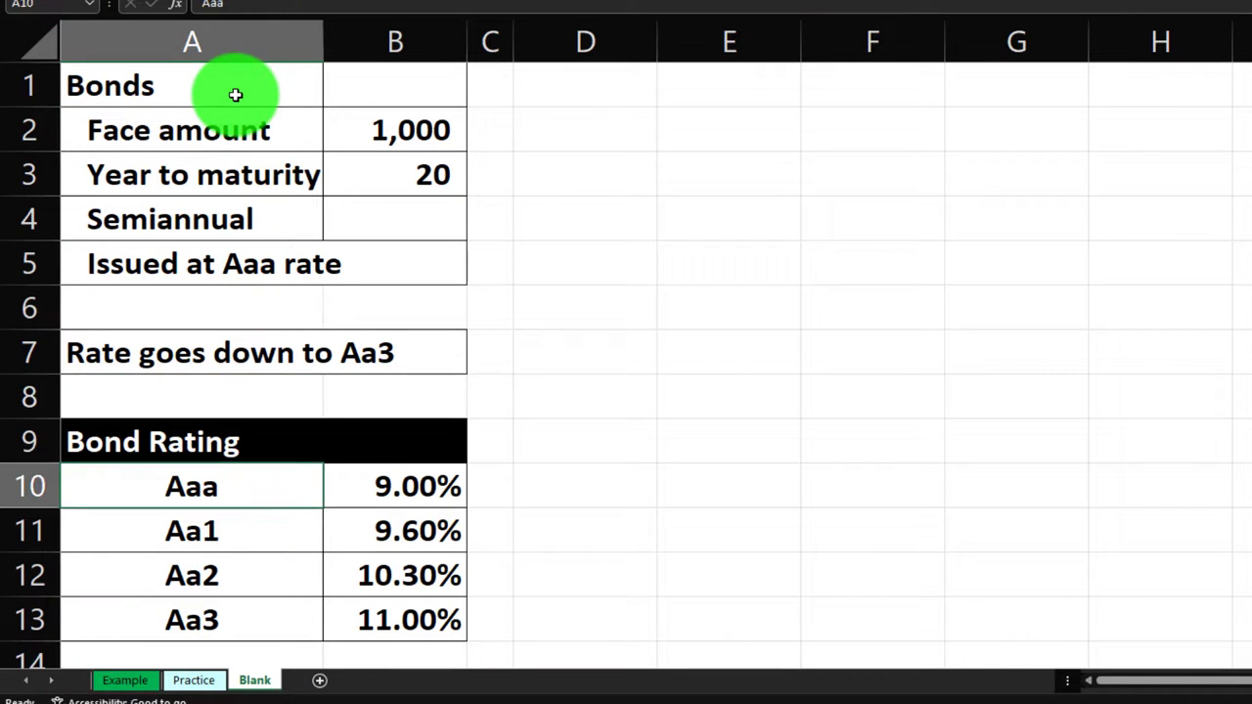
key("Right")
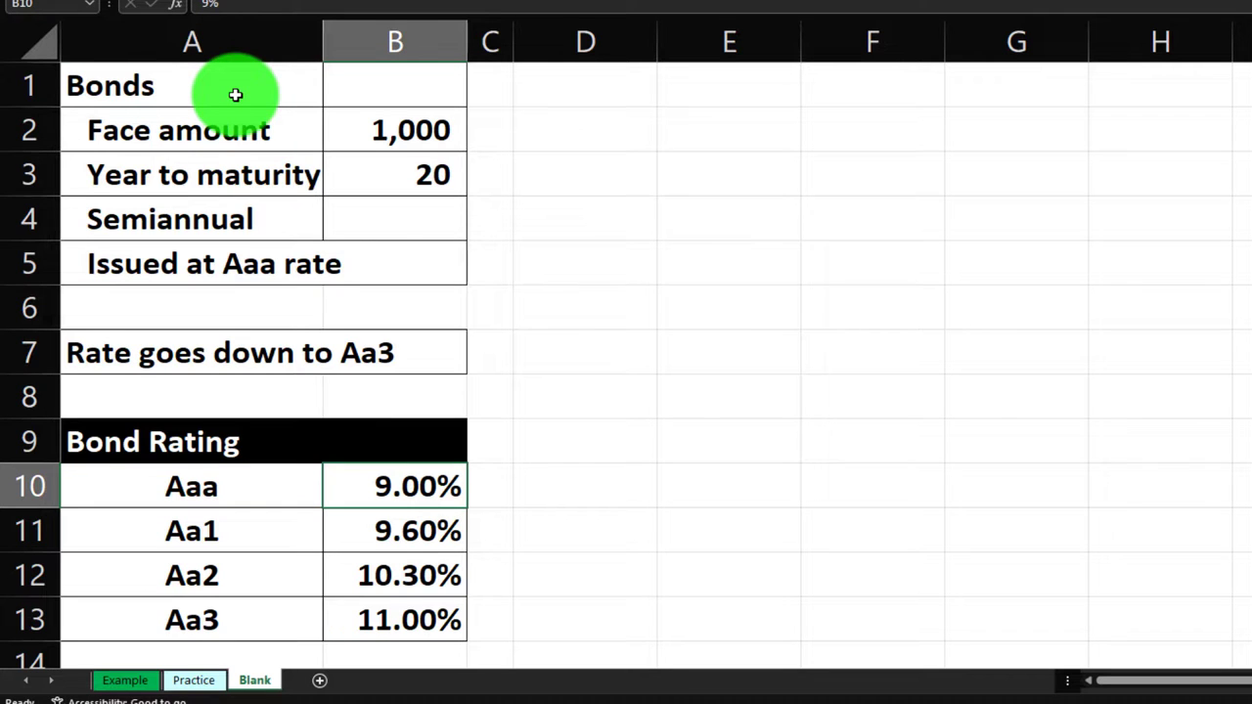
key("Down")
key("Down")
key("Down")
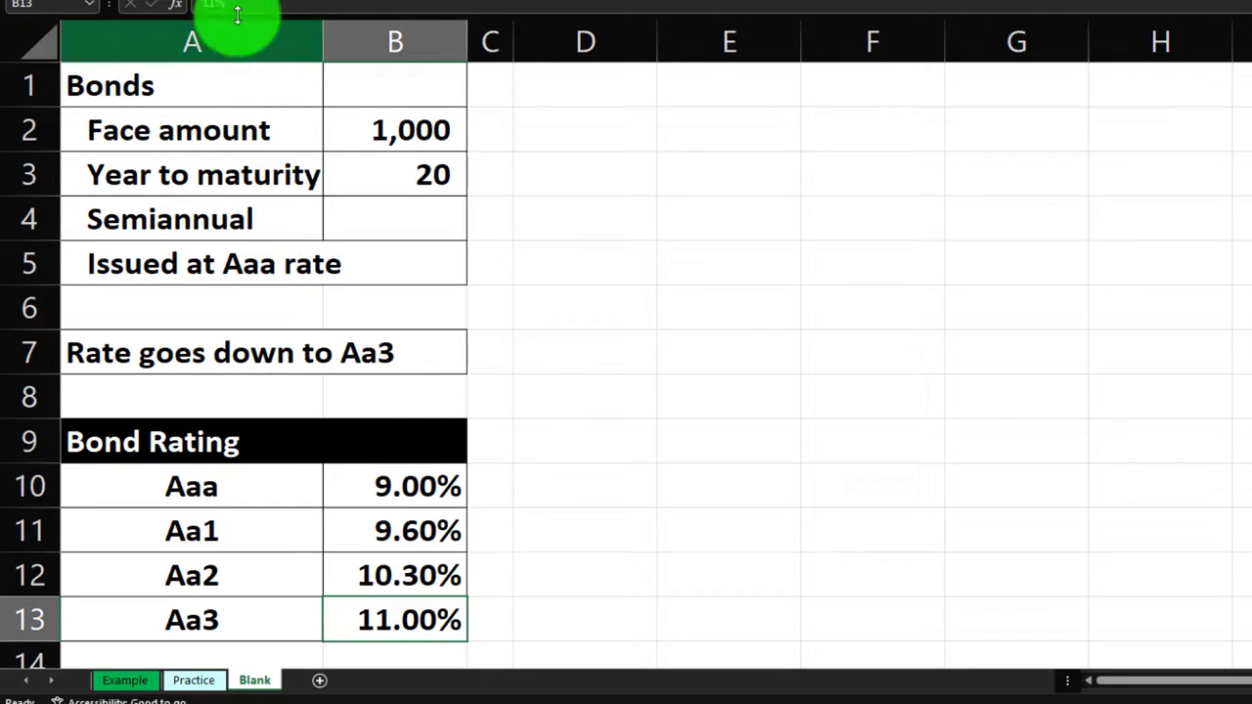
Review the bond's face amount, years to maturity, payment frequency and issue rating together with the matching Aaa rate
left_click(486, 29)
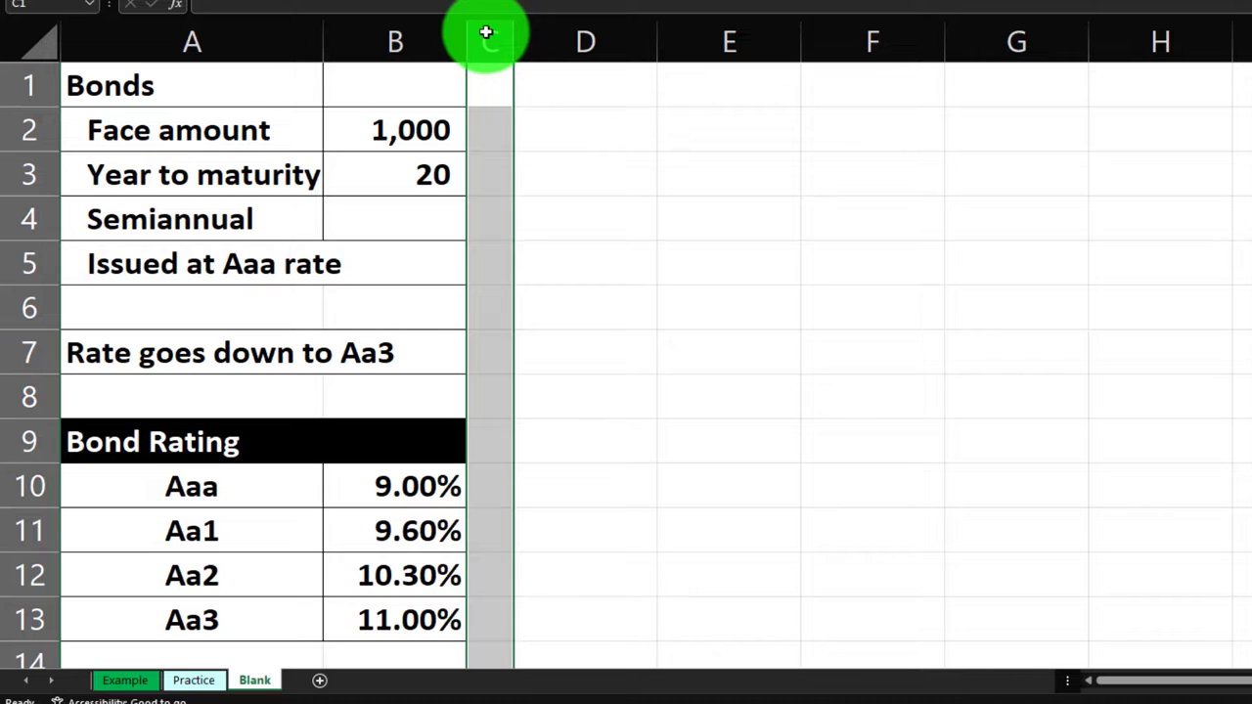
left_click(321, 88)
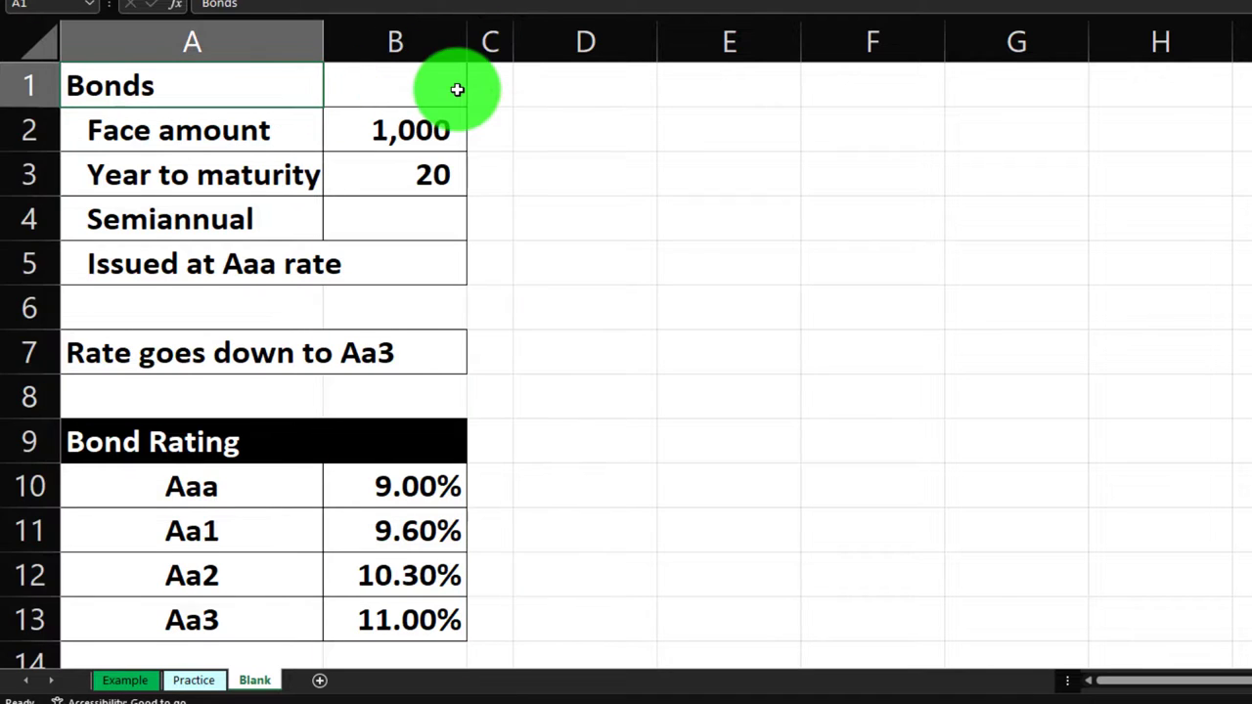
key("Down")
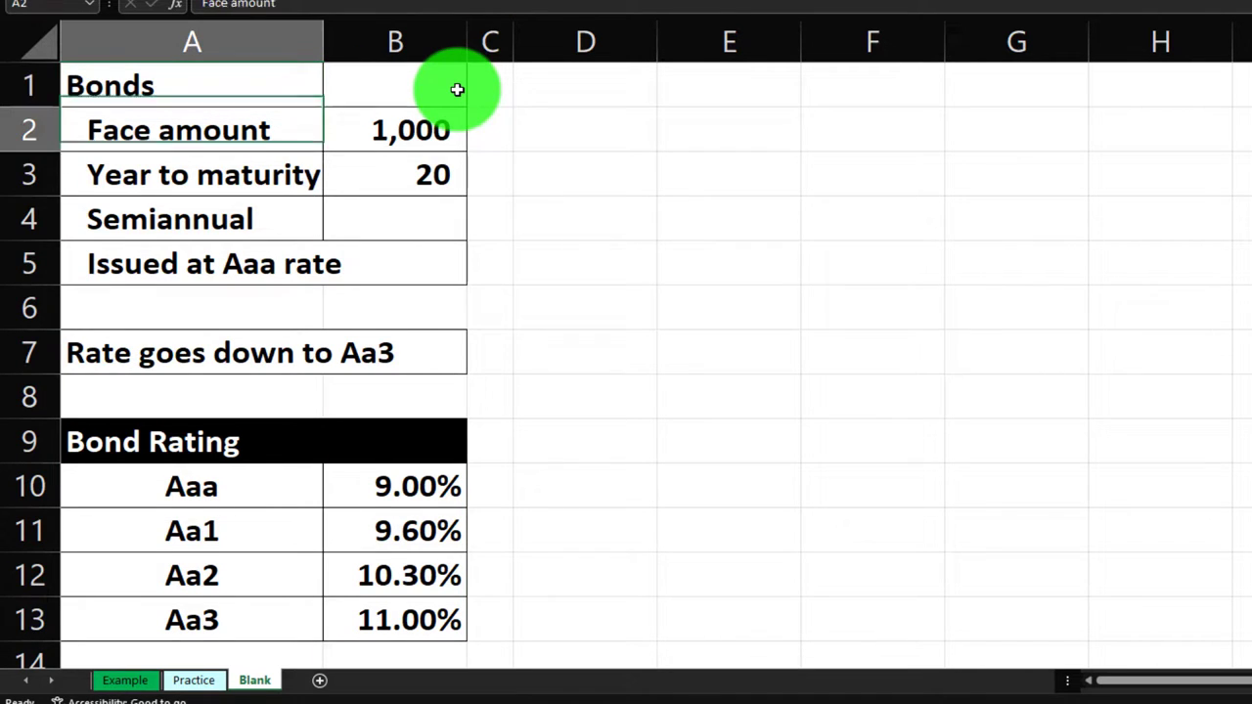
key("Right")
key("Down")
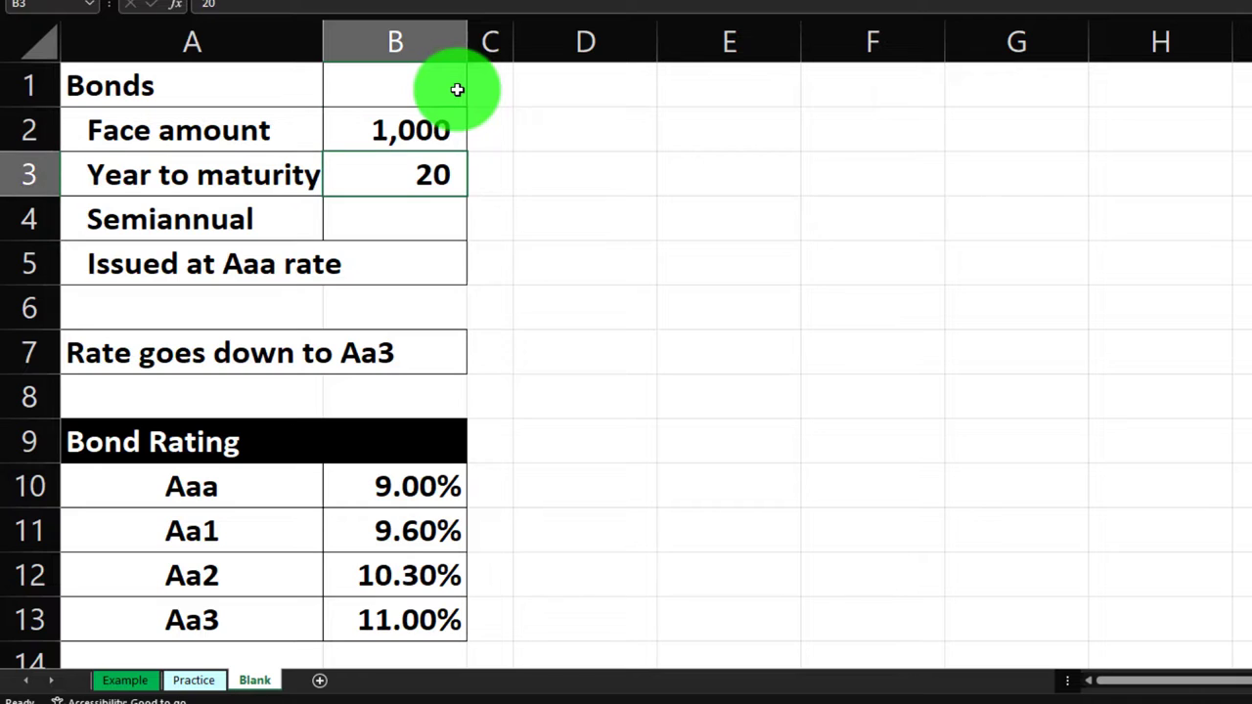
key("Down")
key("Left")
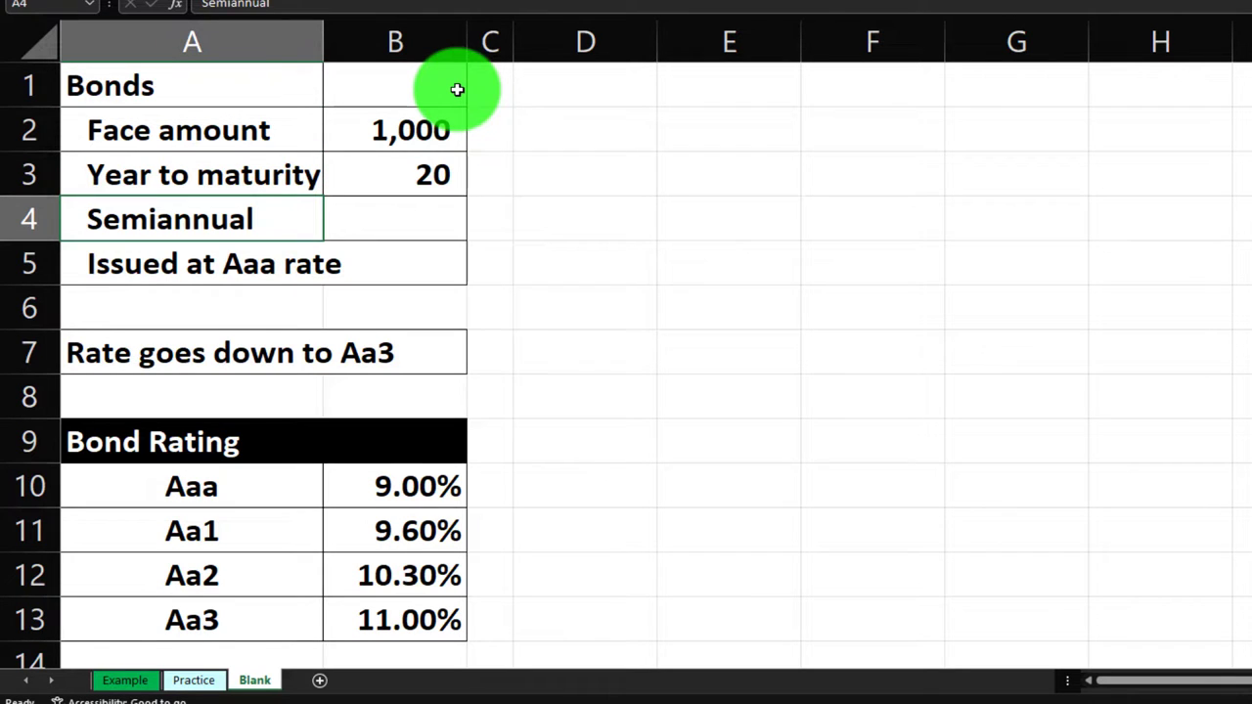
key("Down")
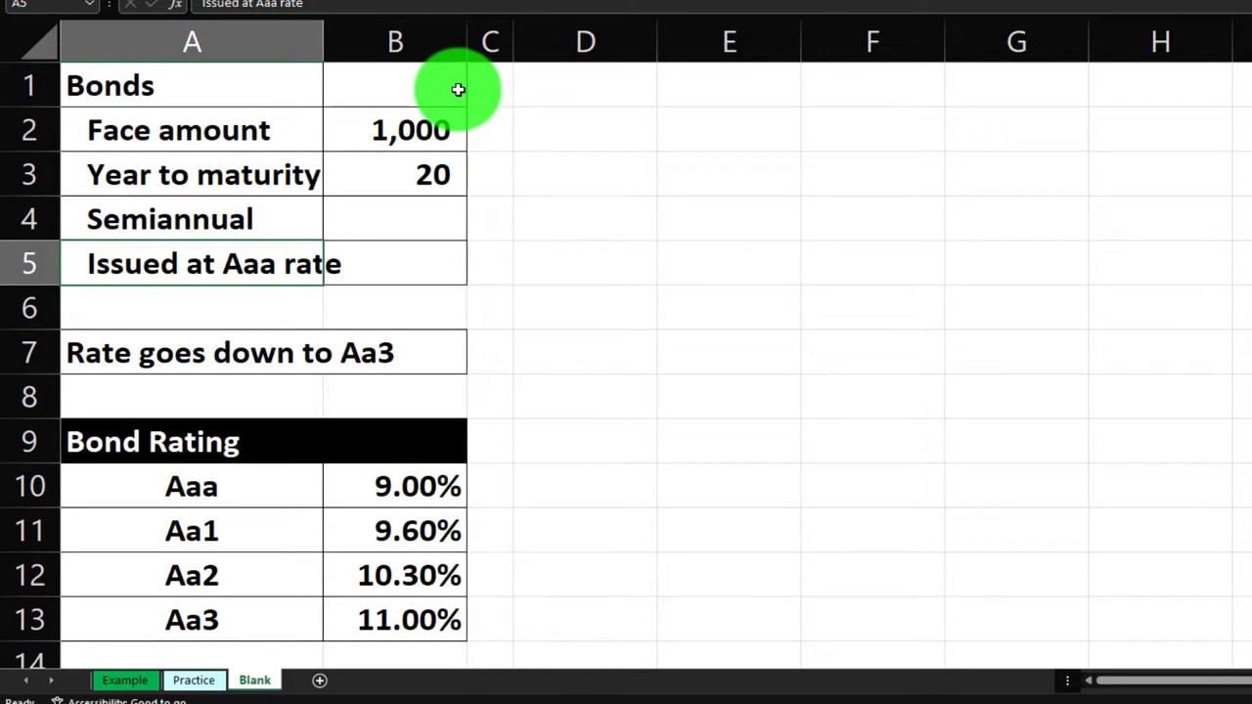
left_click(425, 479)
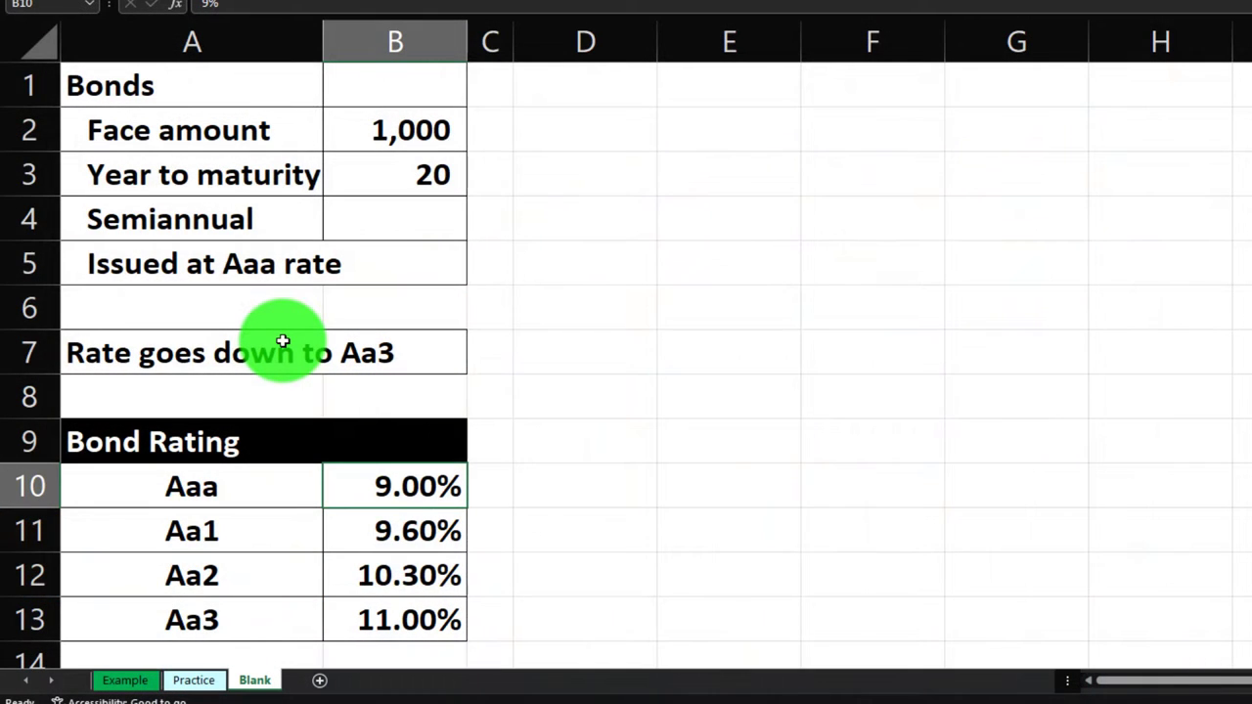
left_click(248, 264)
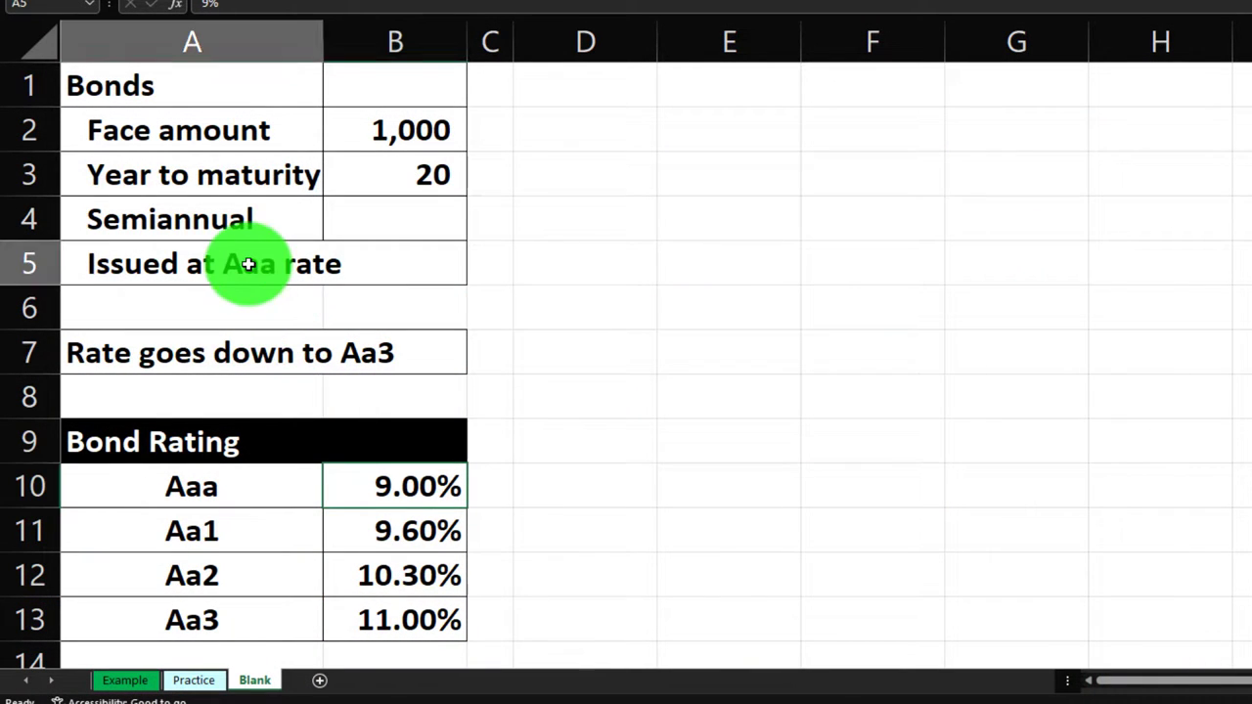
left_click(375, 134)
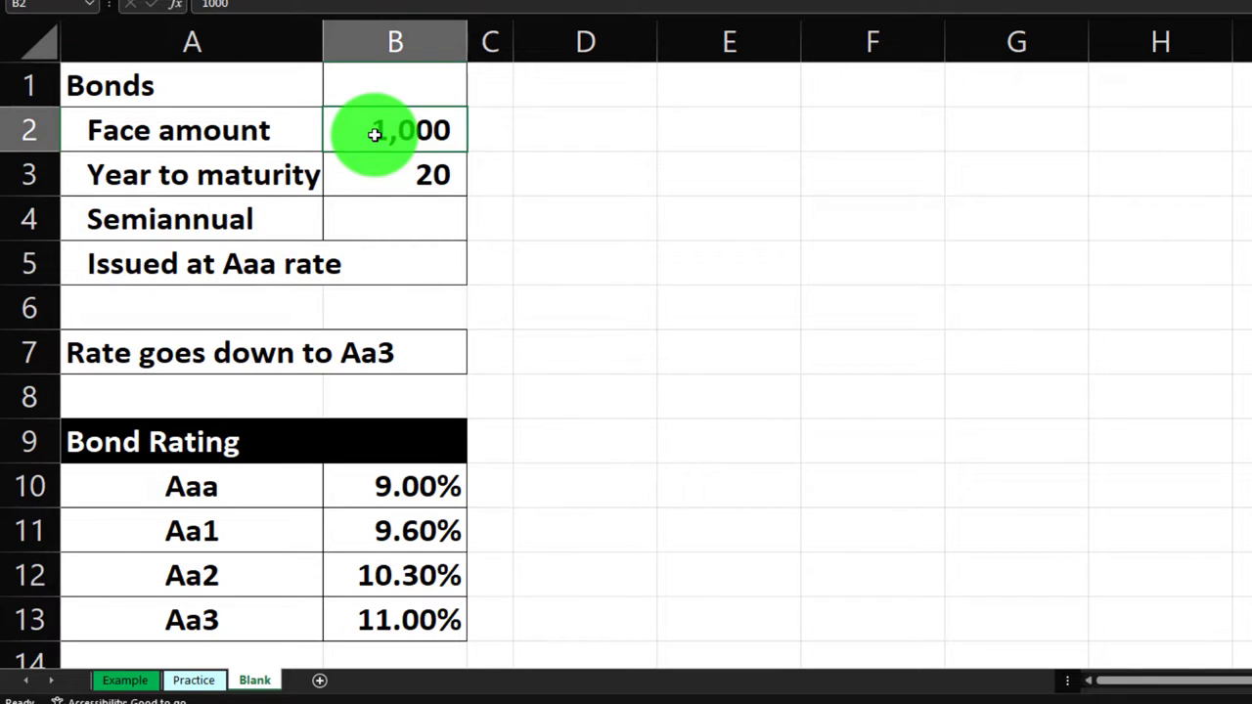
left_click(414, 476)
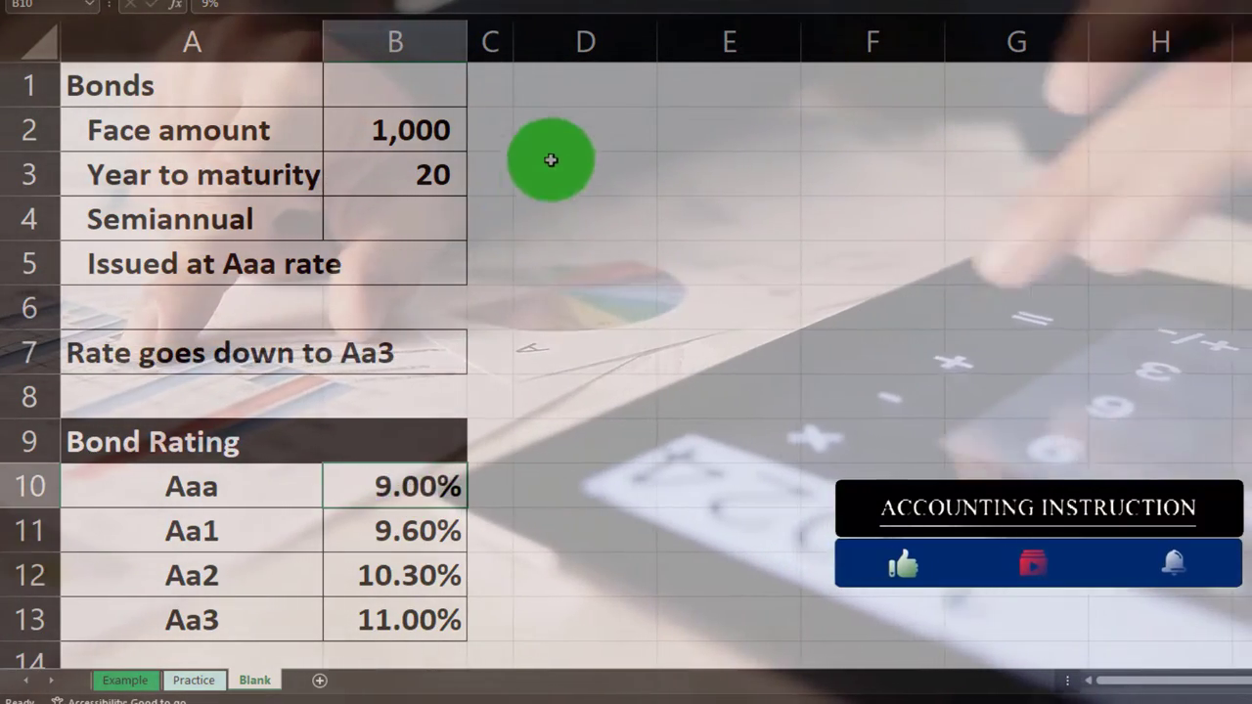
Enter the heading "Price at Aaa" in cell D1 and widen column D to fit it
left_click(586, 94)
type("Pric")
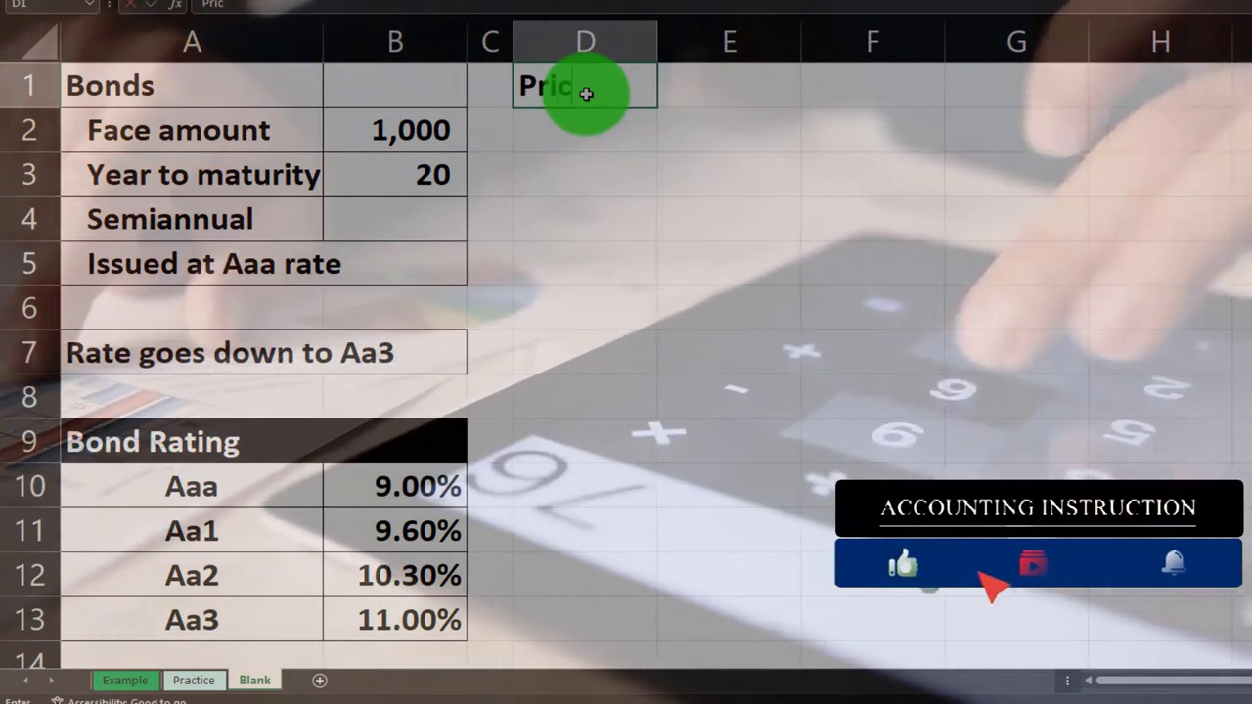
type("e at A")
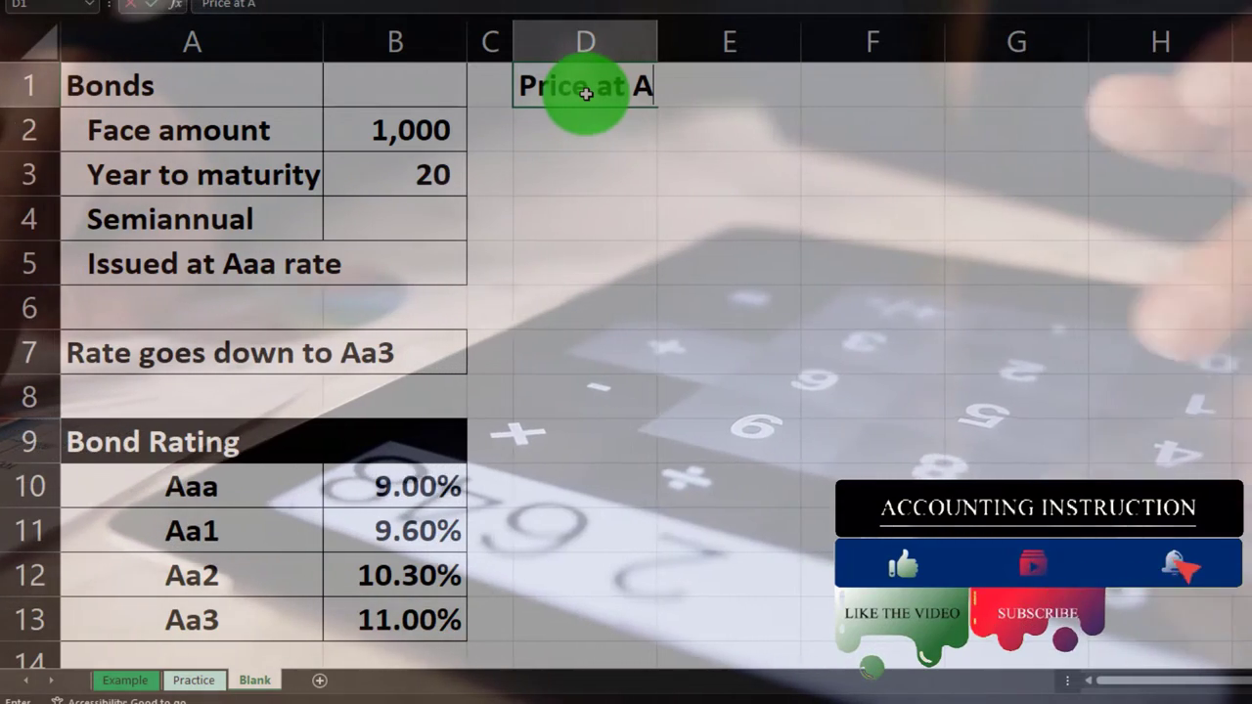
type("aaa")
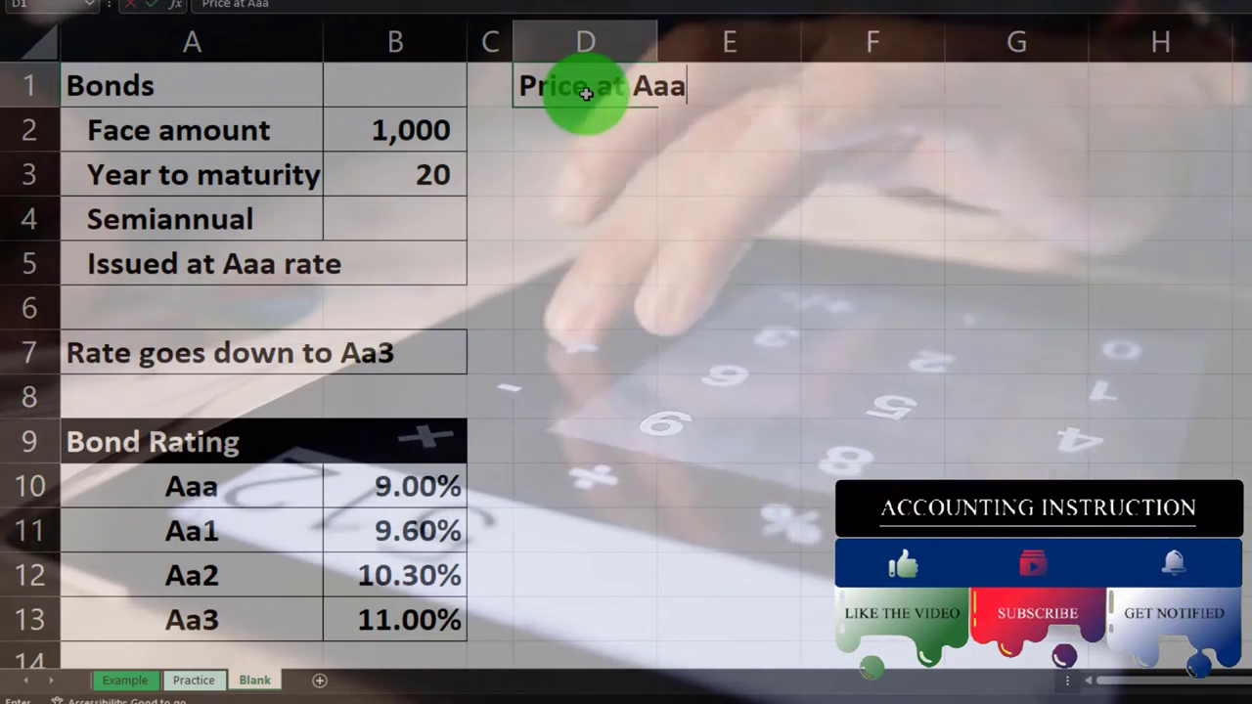
key("BackSpace")
key("Return")
left_click_drag(658, 39, 702, 39)
Format the heading cells D1:E1 with a black fill and white font
left_click_drag(645, 84, 691, 90)
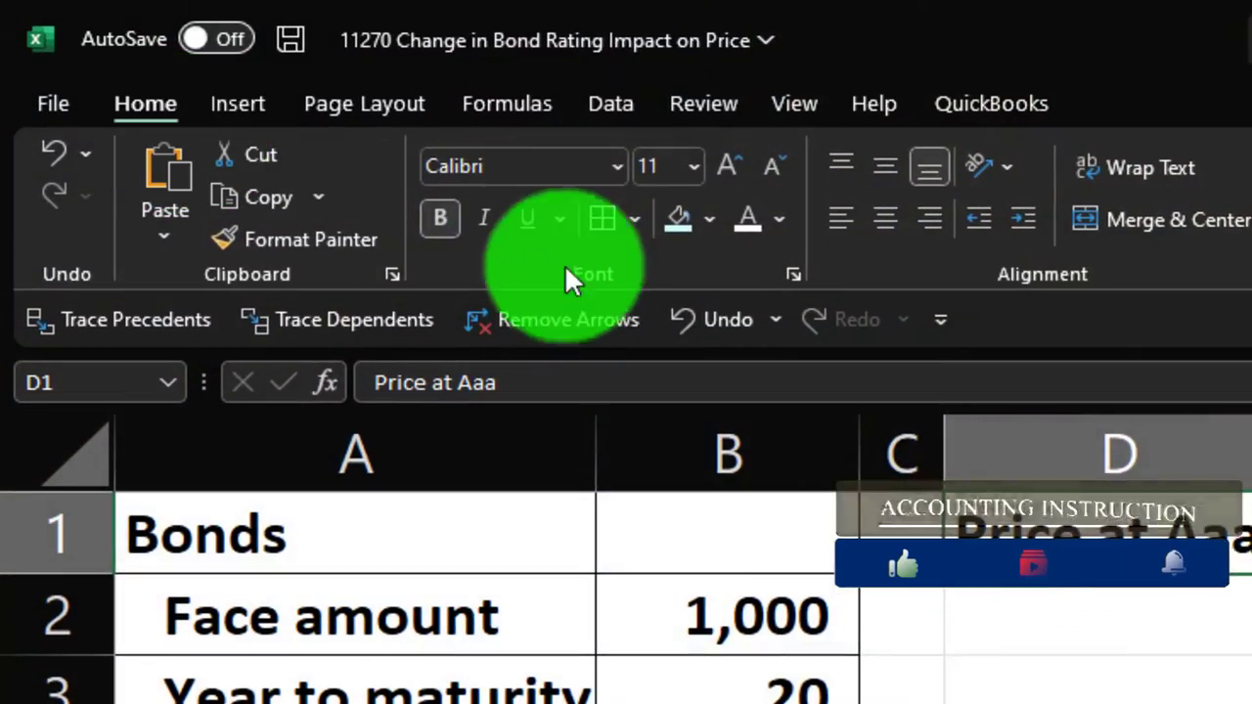
left_click(708, 219)
left_click(709, 305)
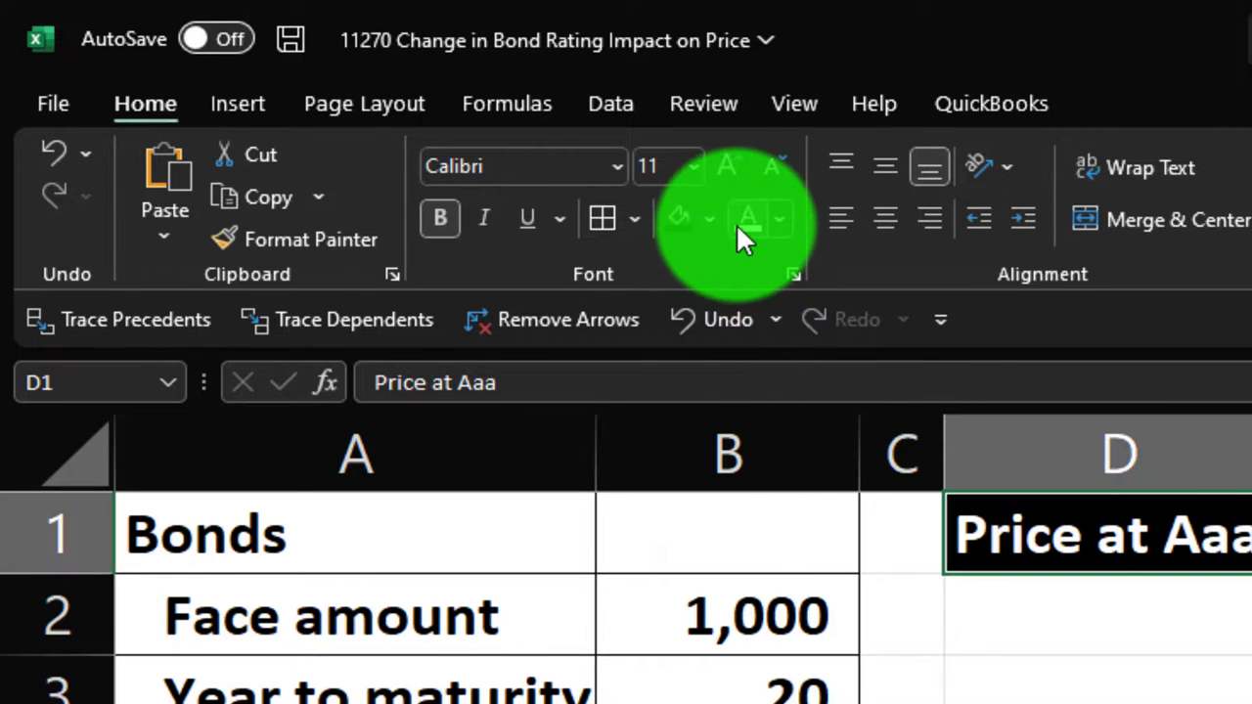
Label D2 "PV of interest" and D3 "PV of face amount", and widen column D to fit the labels
left_click(1106, 646)
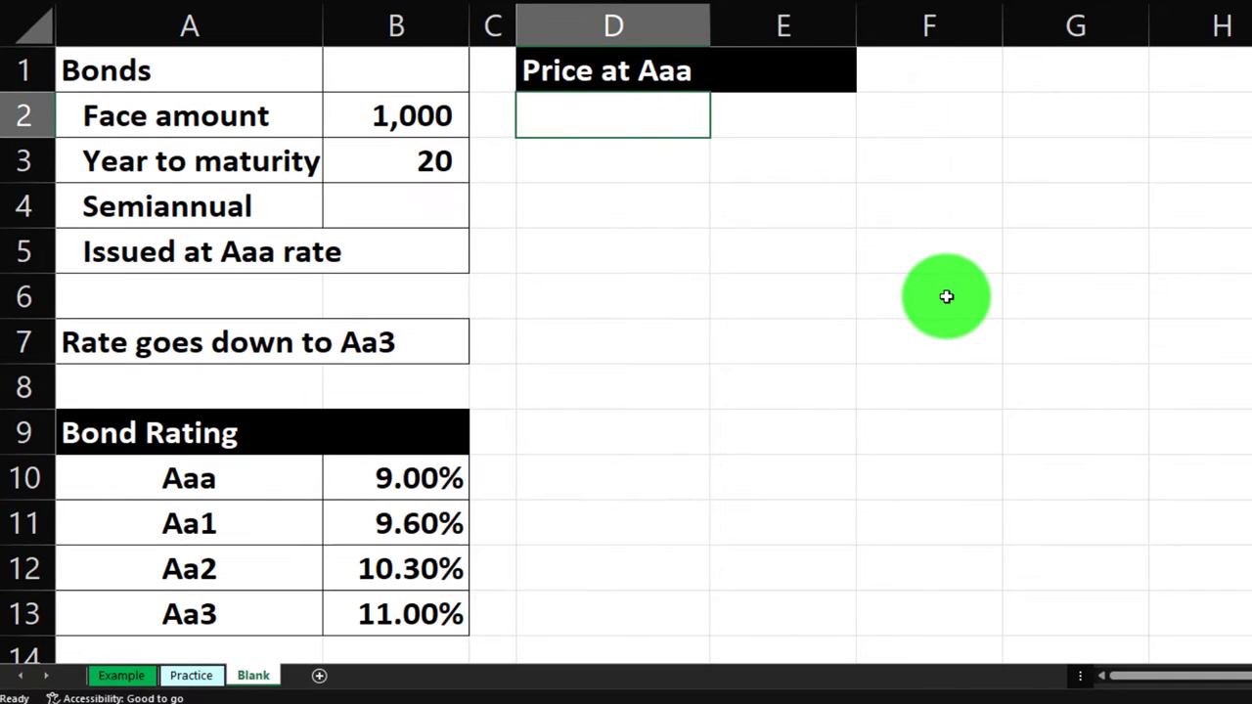
type("PV of interest")
key("Return")
type("PV of pri")
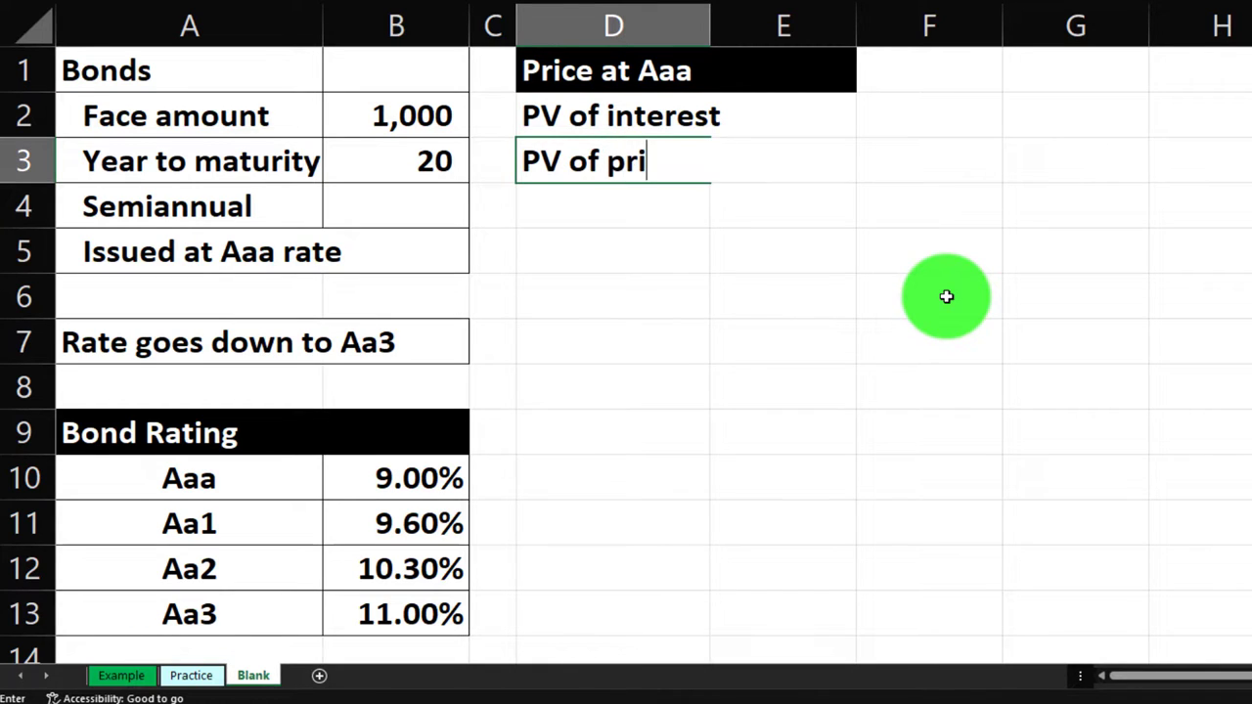
key("BackSpace")
key("BackSpace")
key("BackSpace")
type("fac4")
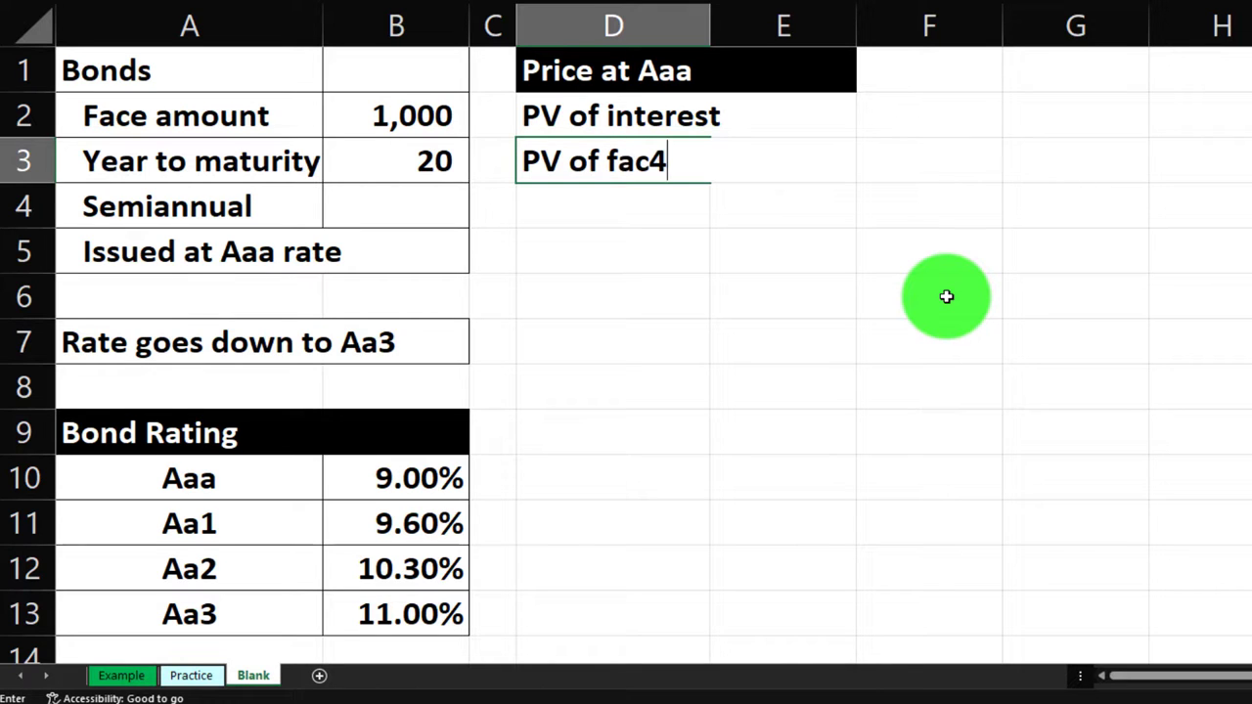
key("BackSpace")
type("e amount")
key("Return")
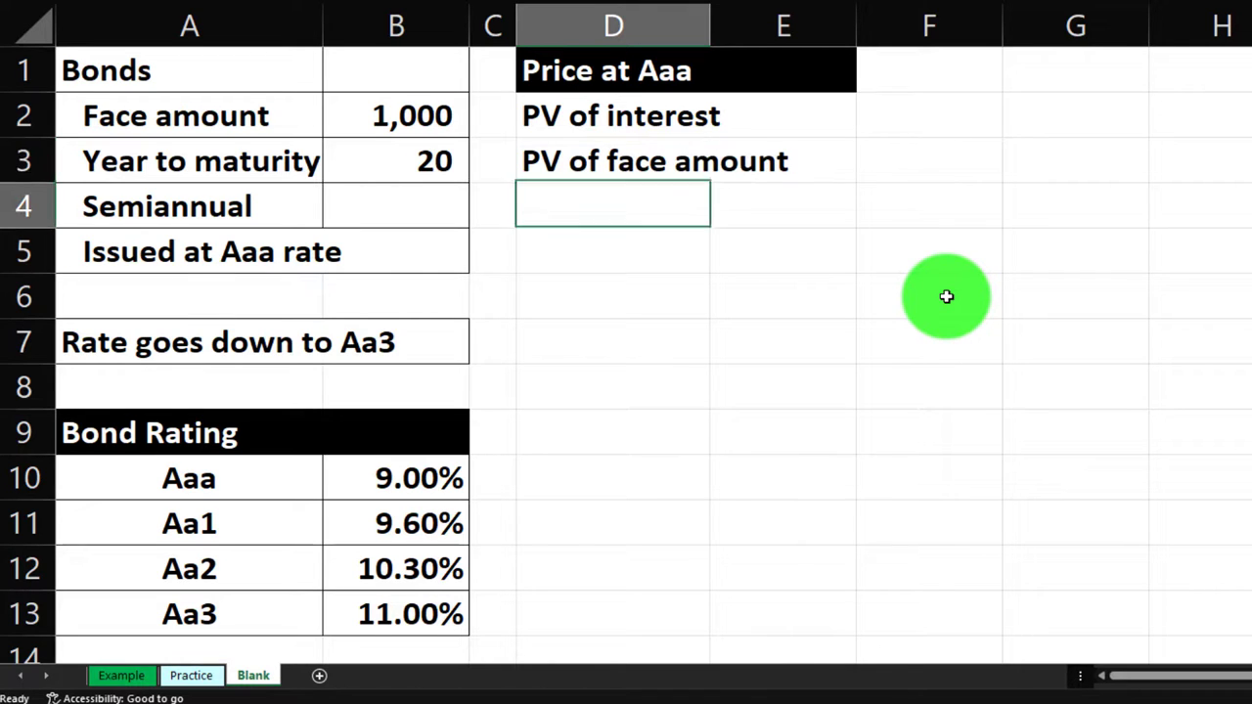
left_click_drag(712, 24, 807, 37)
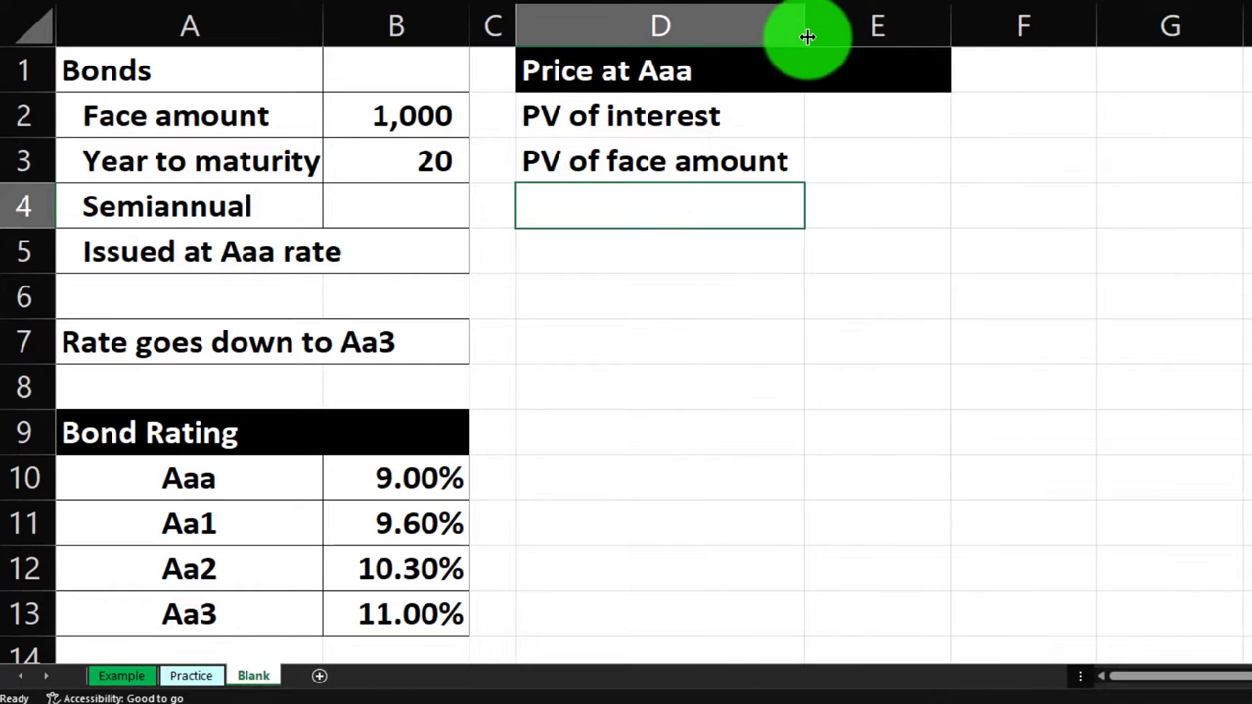
Begin a negative PV formula in E2 with the Aaa rate in B10 divided by 2 as the rate
left_click(889, 129)
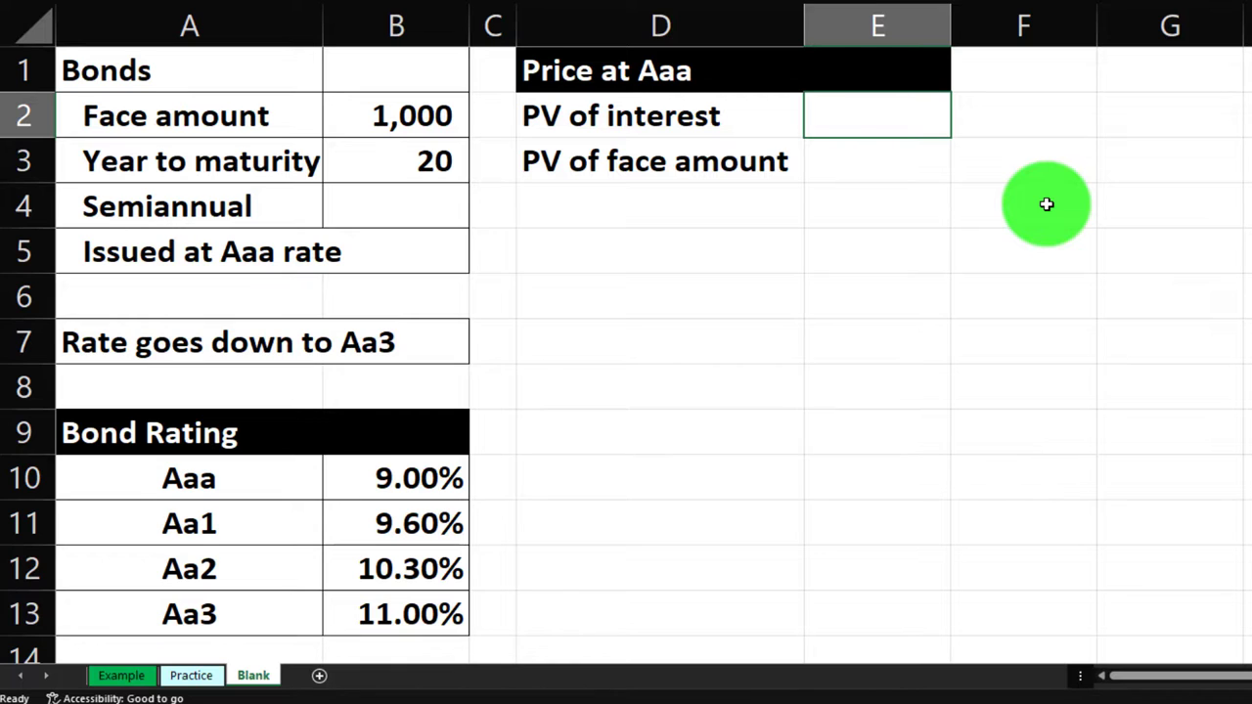
type("-pv(")
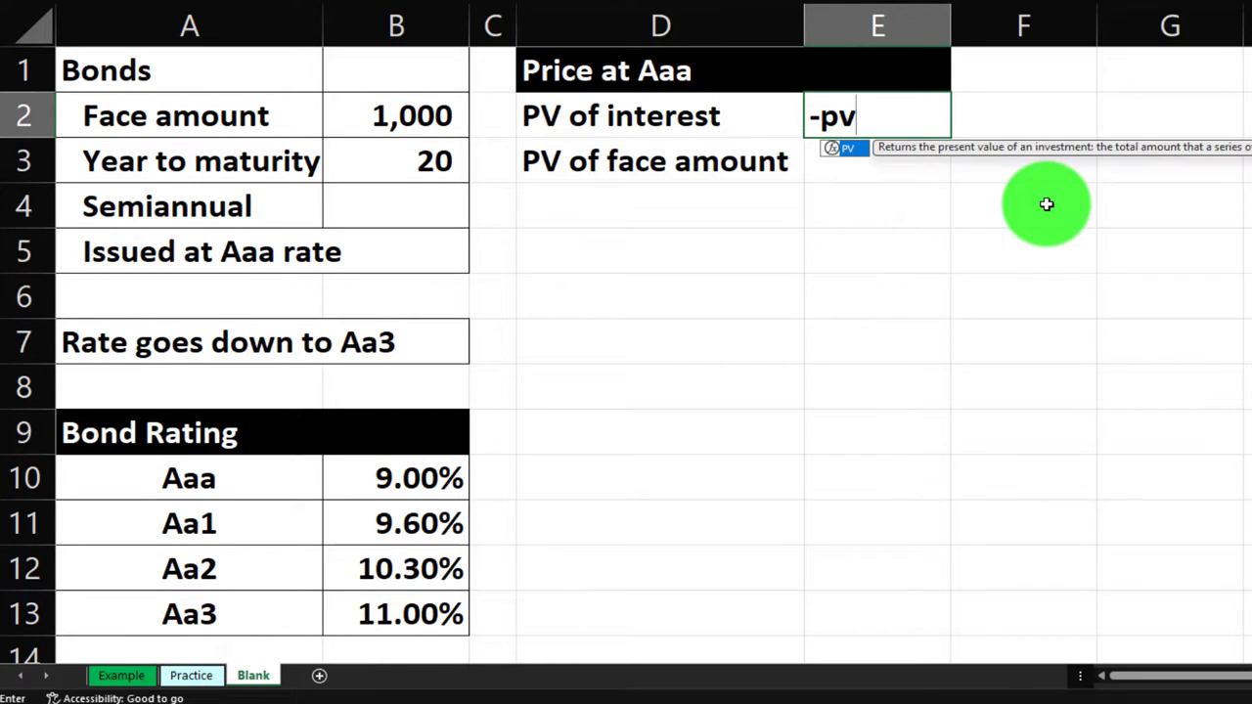
key("Down")
key("Down")
key("Down")
key("Down")
key("Down")
key("Down")
key("Left")
key("Down")
key("Left")
key("Left")
key("Down")
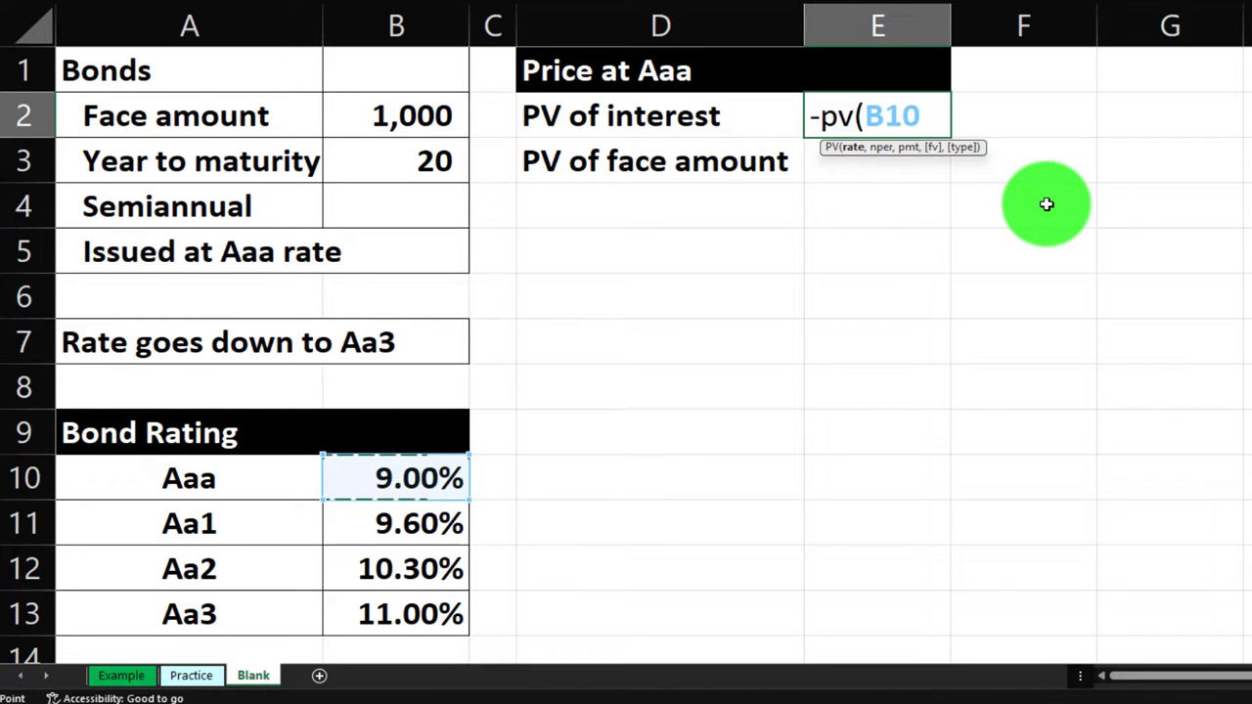
type("/2,")
Complete the E2 formula with B3*2 as the number of periods and B2*B10/2 as the payment
key("Left")
key("Left")
key("Left")
key("Down")
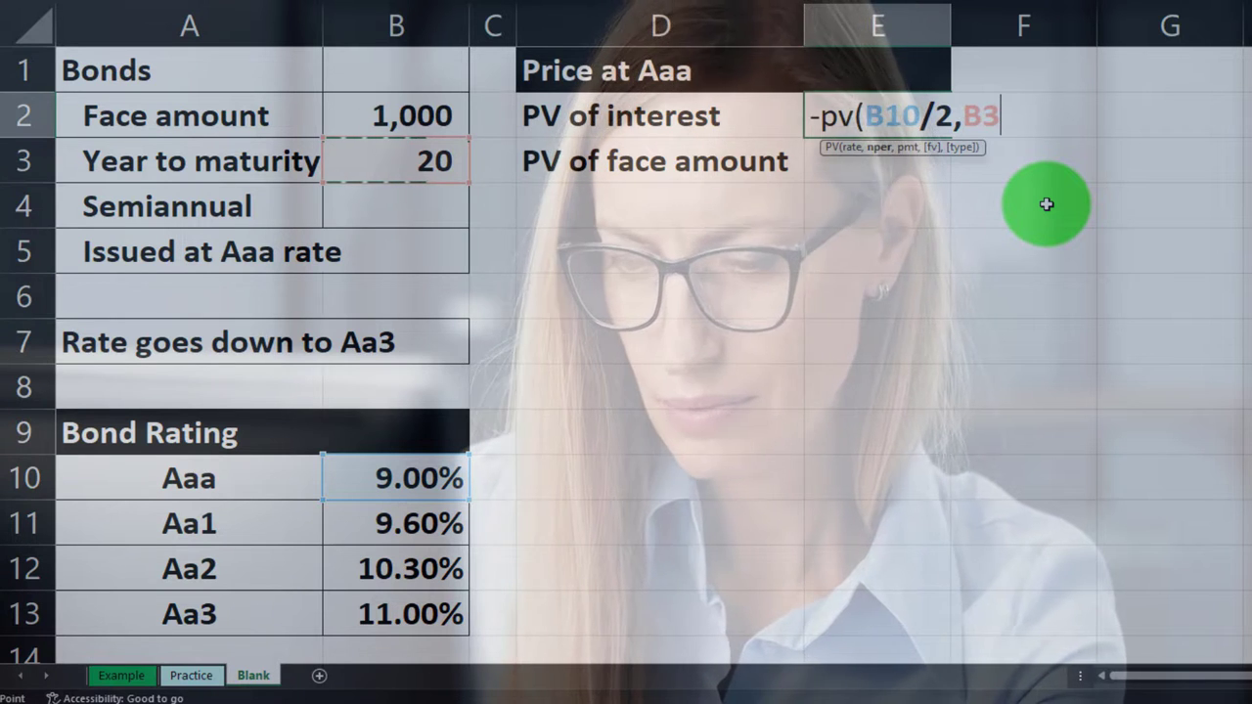
type("*2")
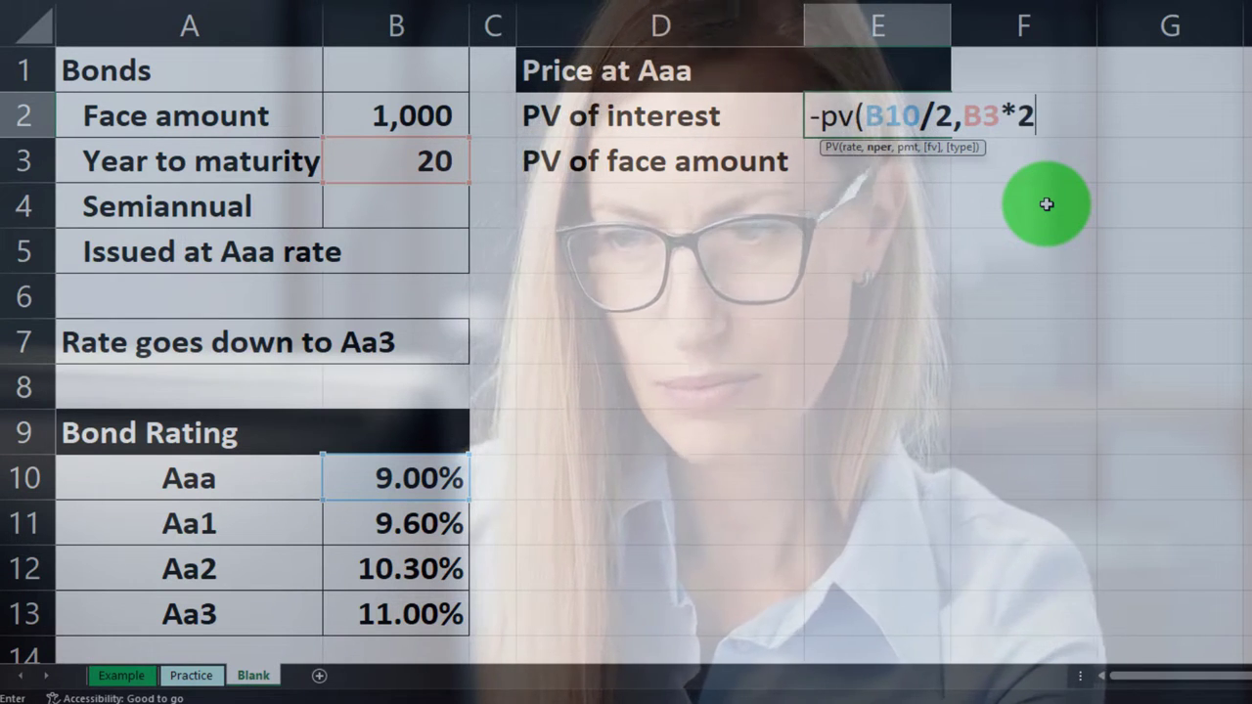
type(",")
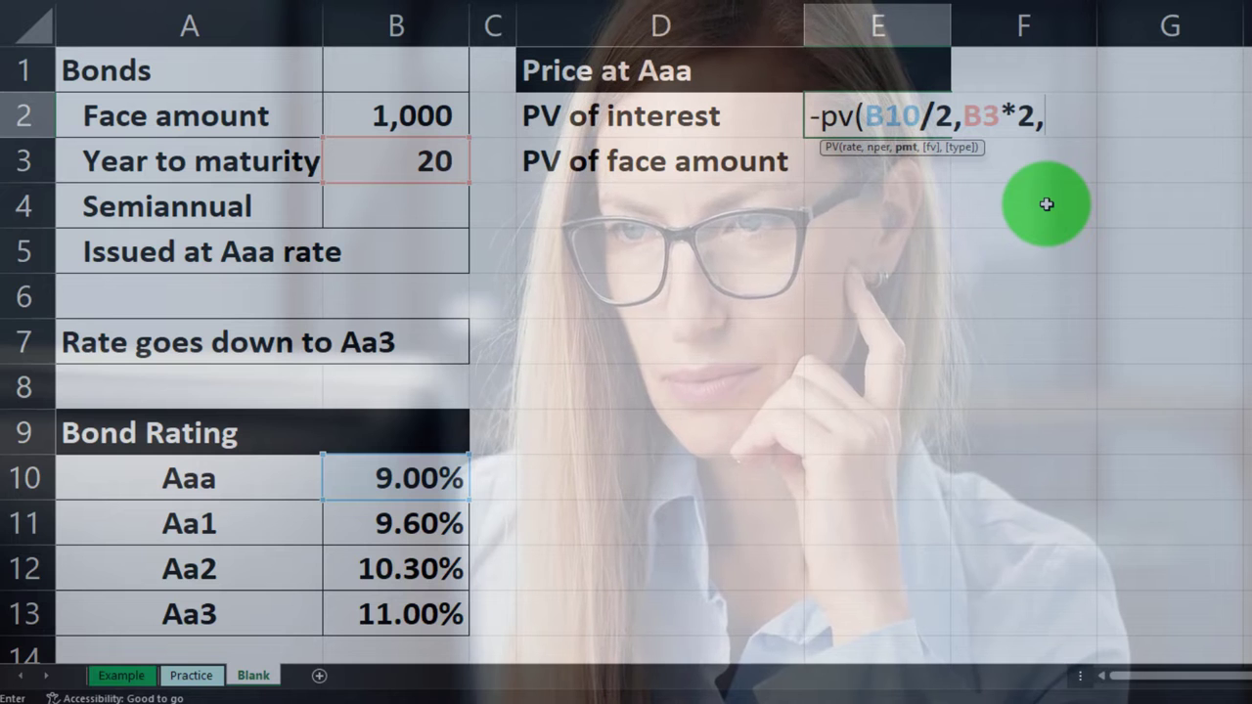
left_click(428, 118)
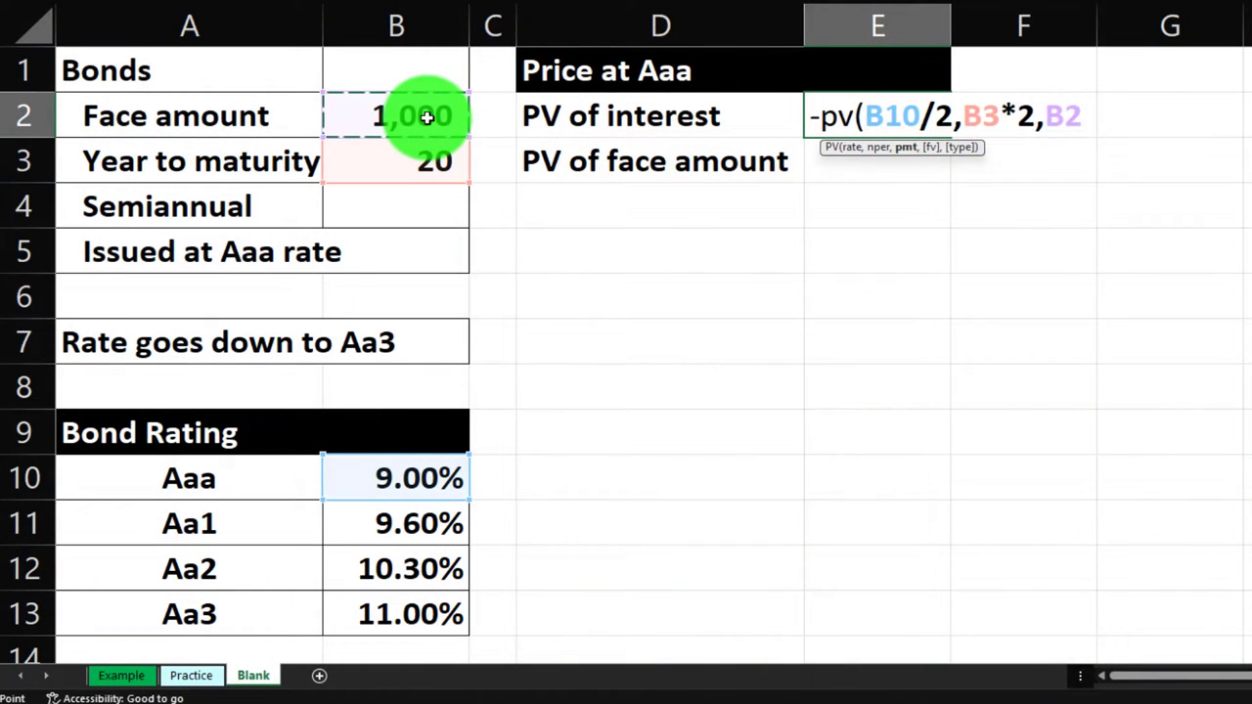
type("*")
left_click(400, 481)
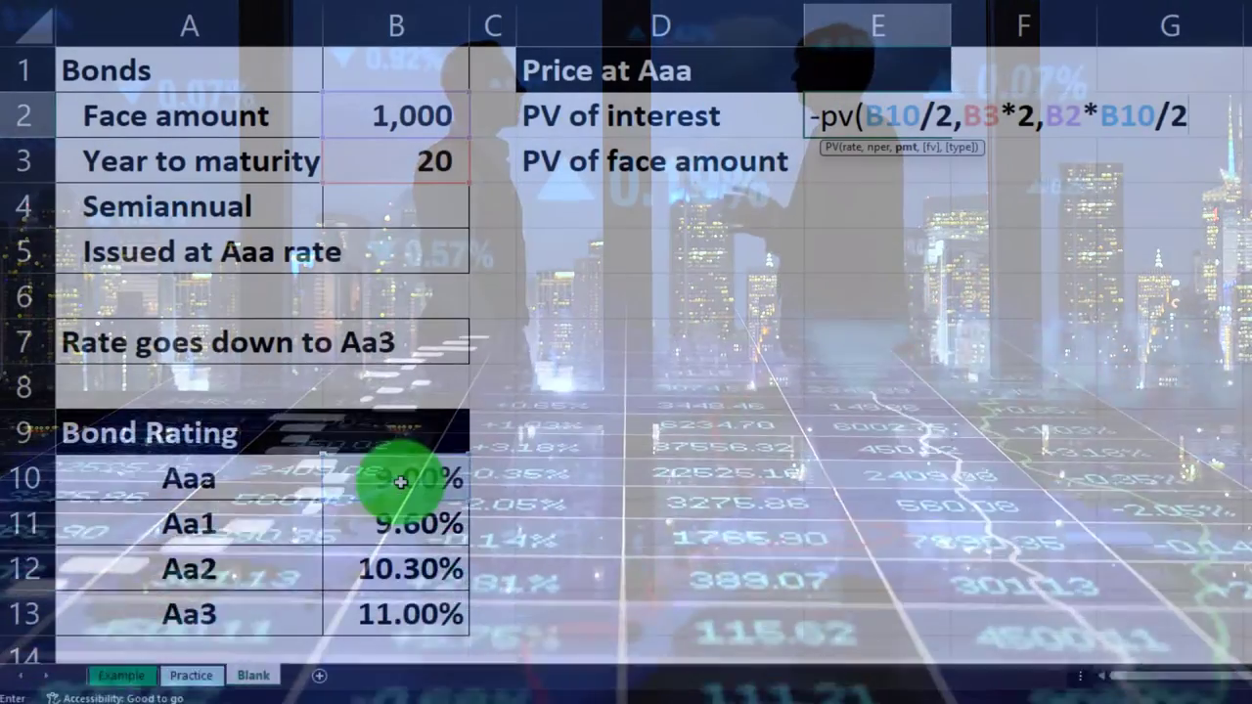
type(")")
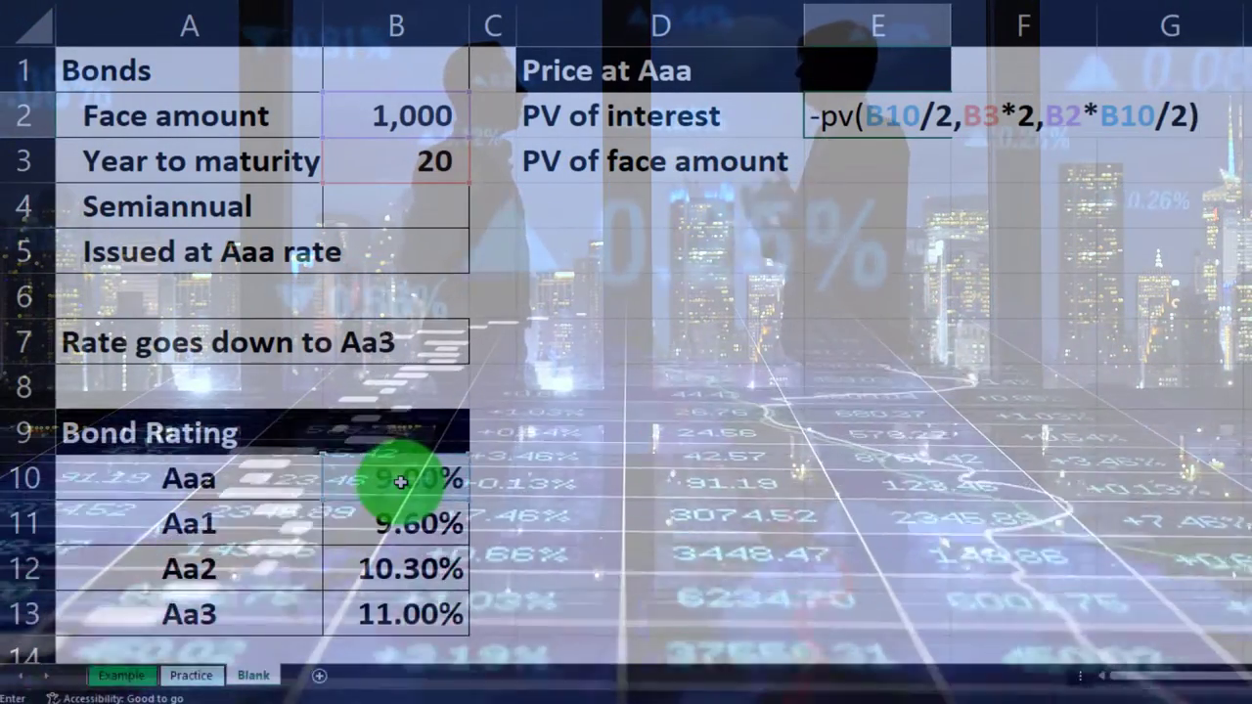
key("Return")
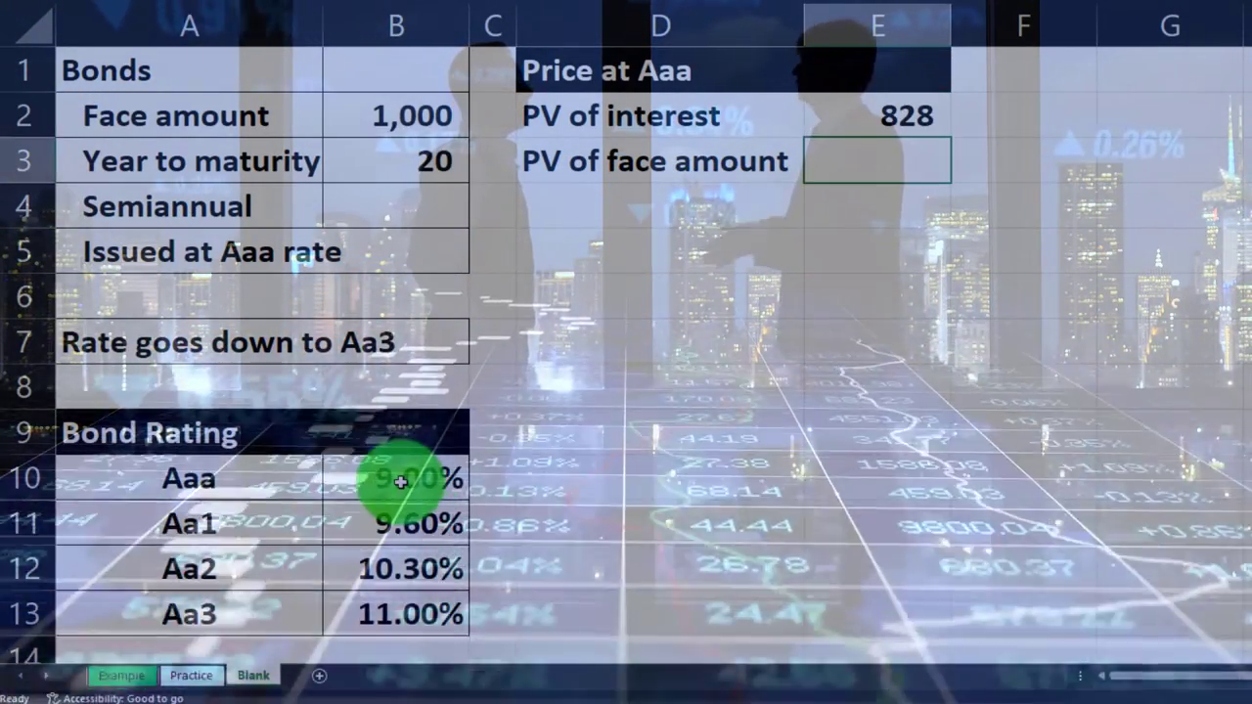
Begin a negative PV formula in E3 with B10/2 as the rate
type("-pv")
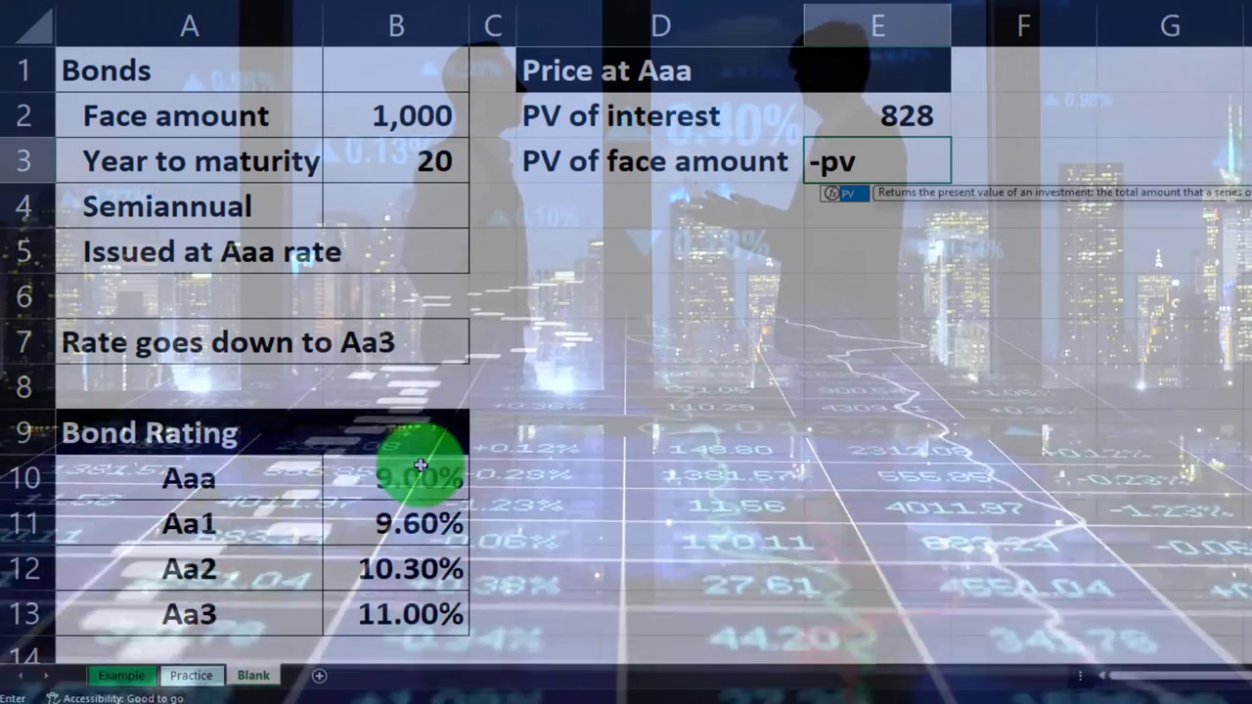
type("(")
key("Left")
key("Left")
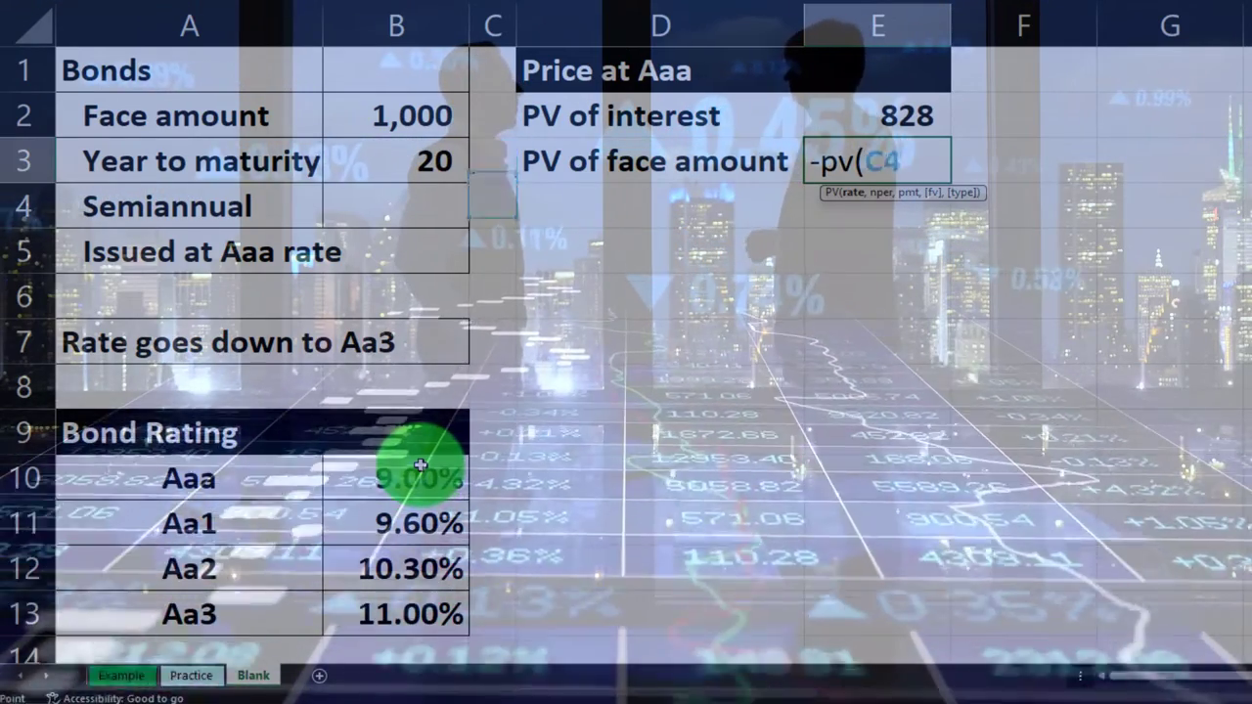
key("Down")
key("Down")
key("Down")
key("Down")
key("Down")
key("Down")
key("Down")
key("Left")
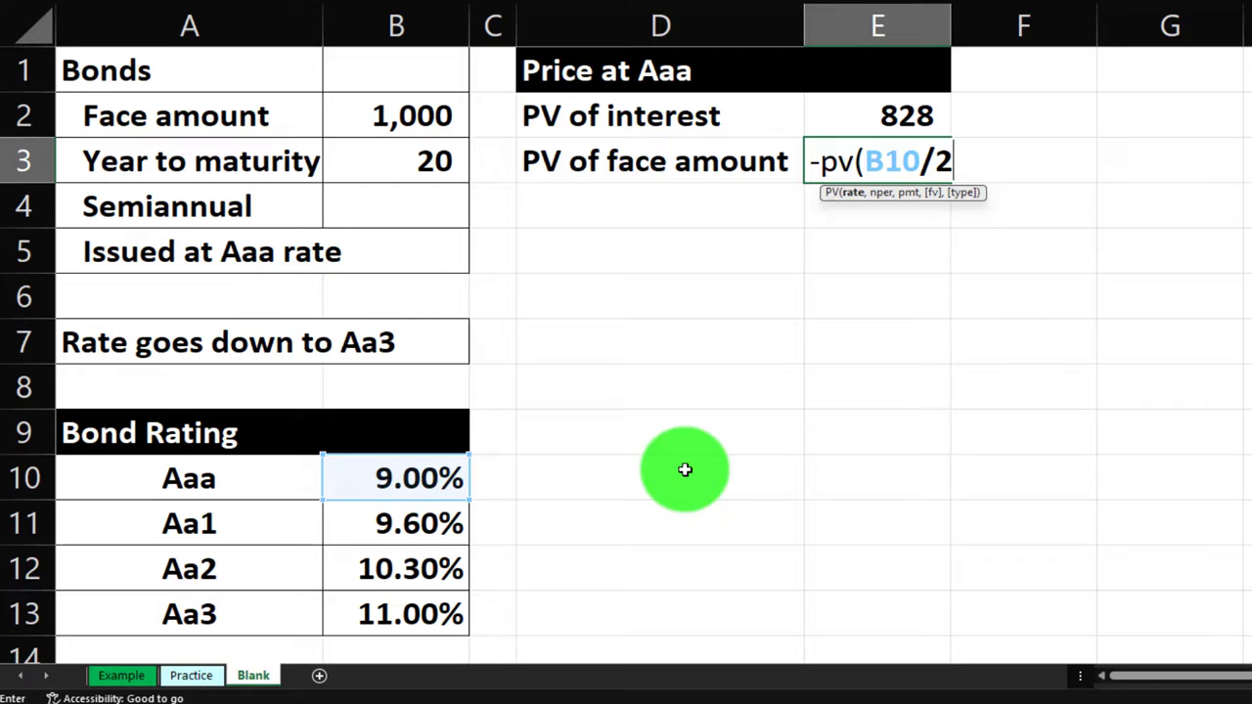
Complete the E3 formula with B3*2 periods, an empty payment argument and B2 as the future value
key("Left")
key("Left")
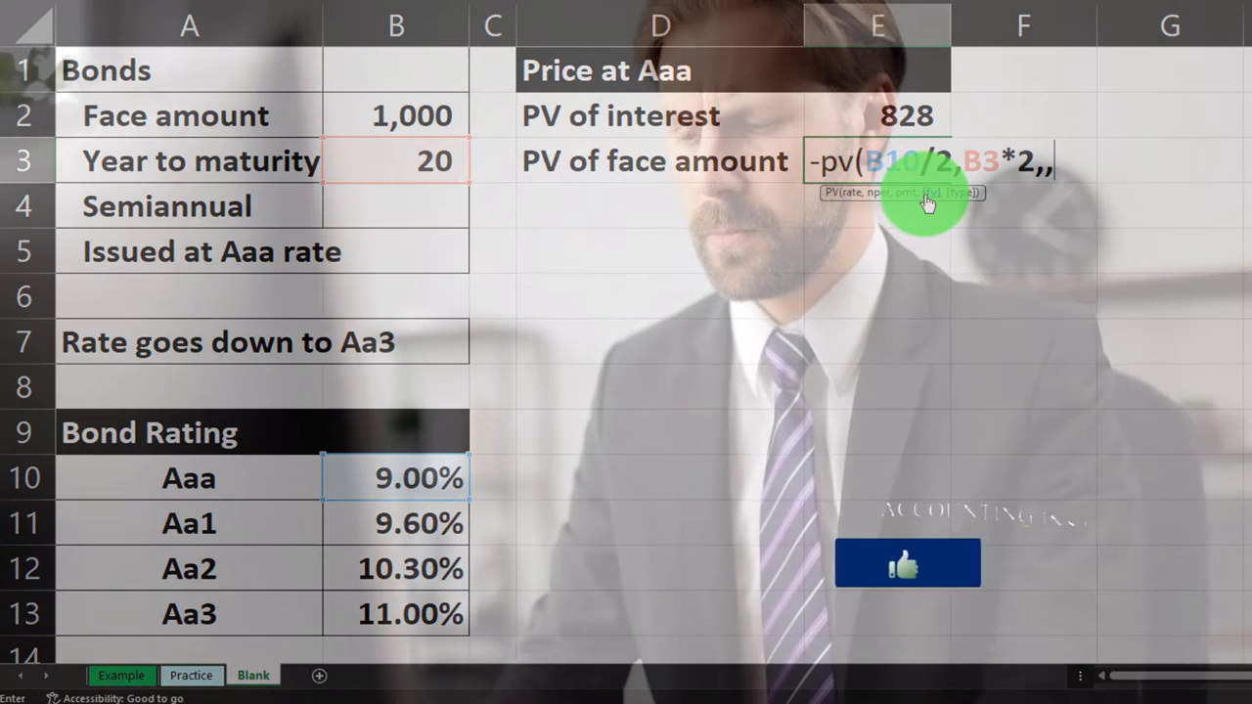
left_click(423, 117)
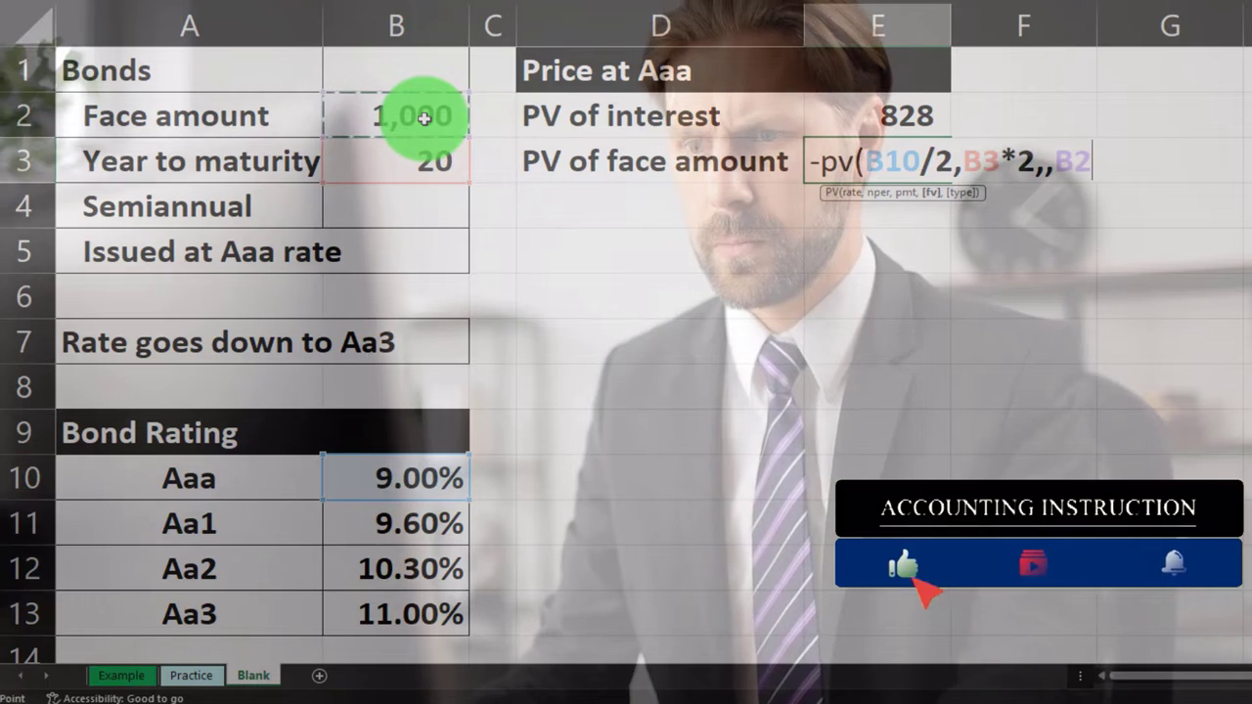
key("Return")
Label D4 "Price" and sum E2:E3 in cell E4
key("Left")
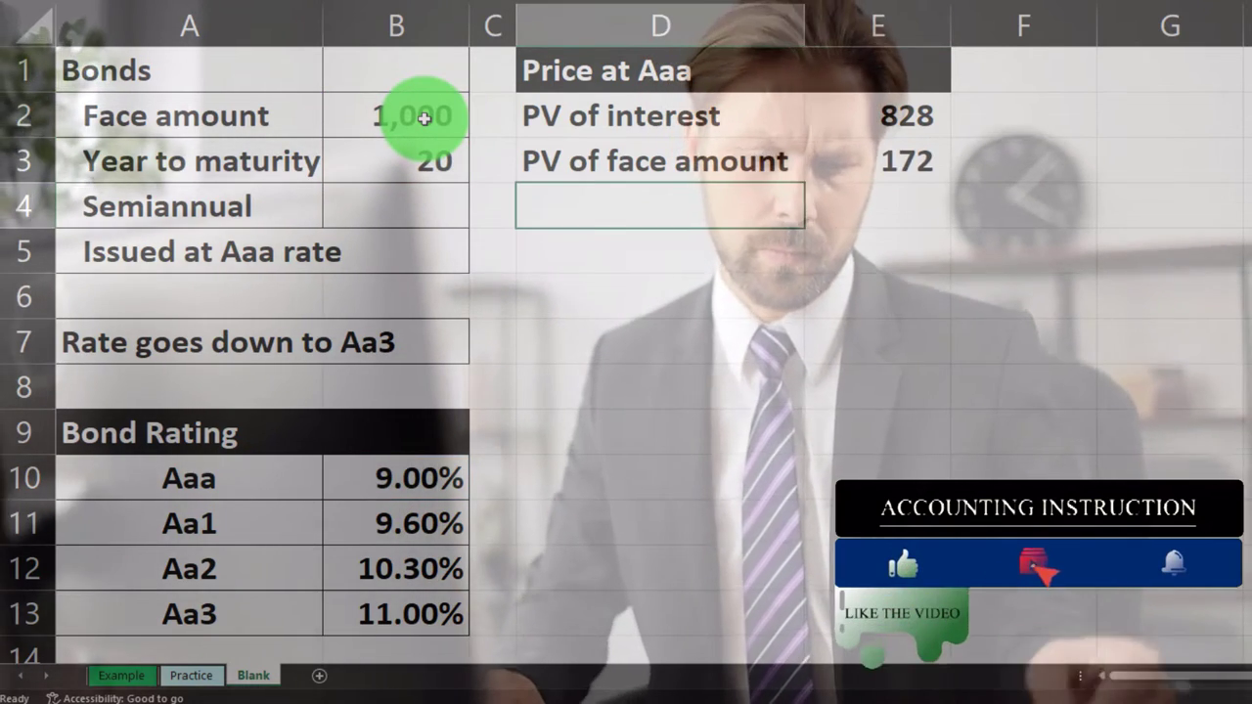
type("Price")
key("Tab")
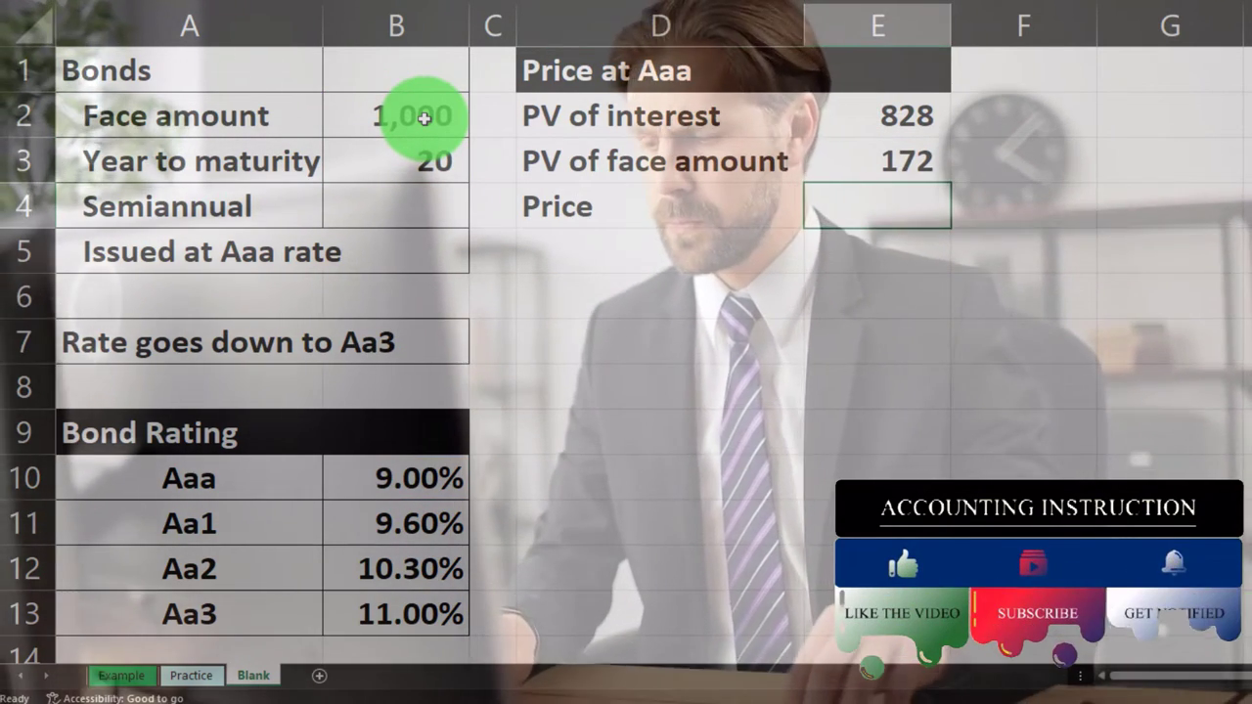
type("=sum(")
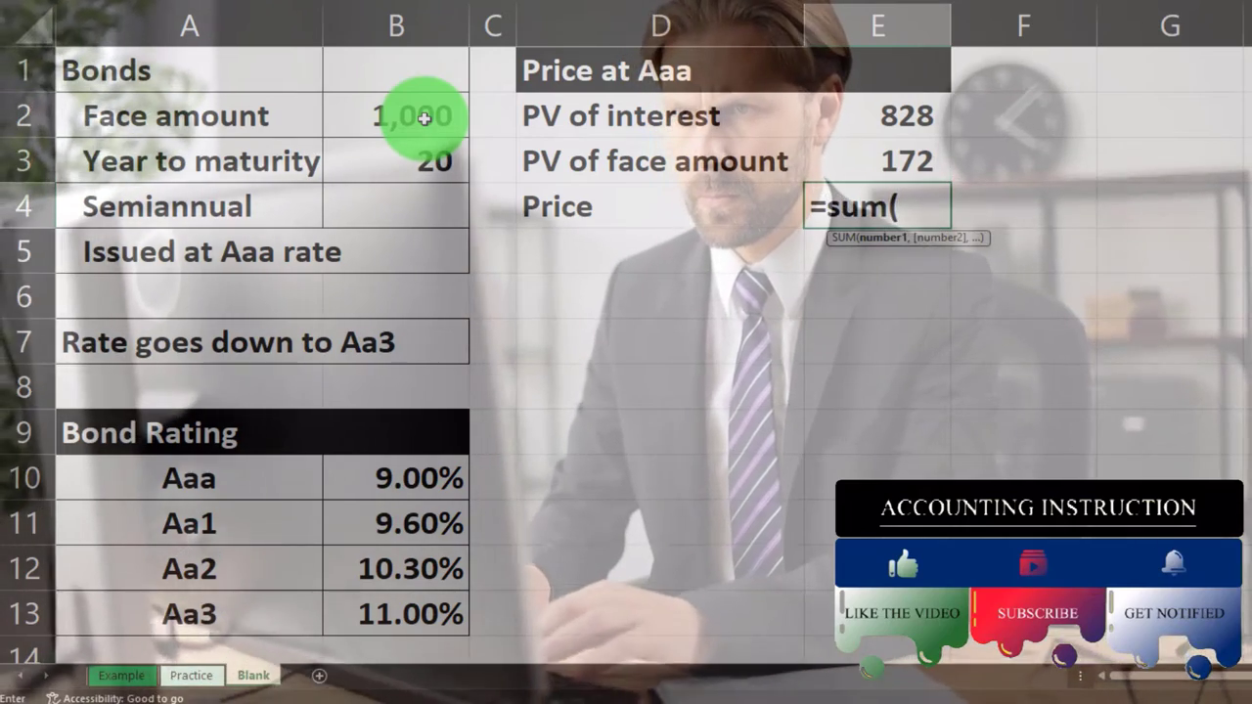
key("Up")
key("Up")
key("shift+Down")
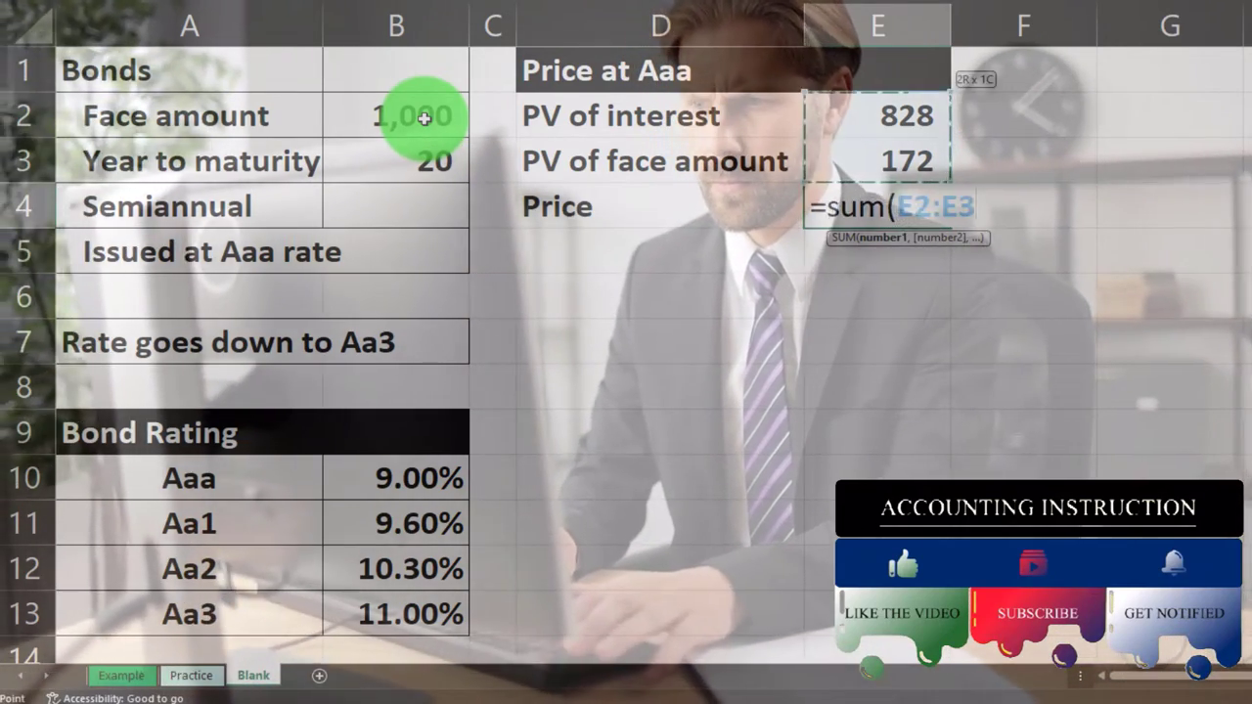
key("Return")
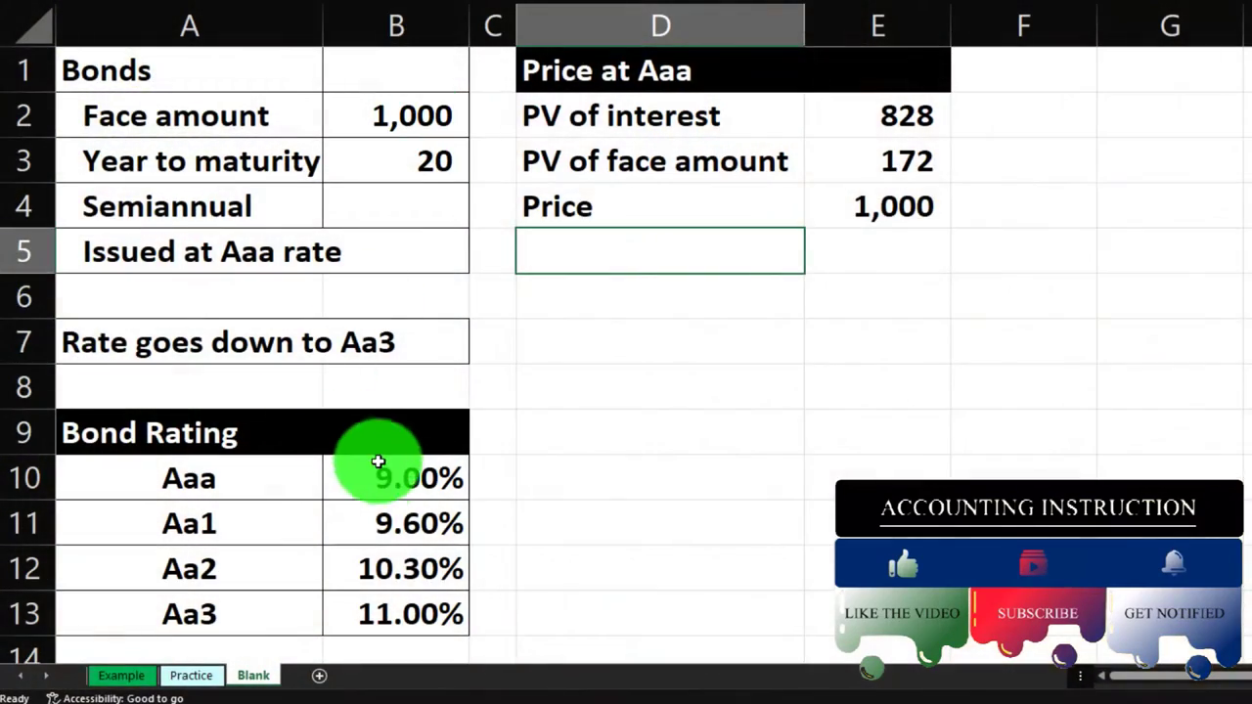
Format the calculation cells D2:E4 with borders and a custom light blue fill
left_click(379, 467)
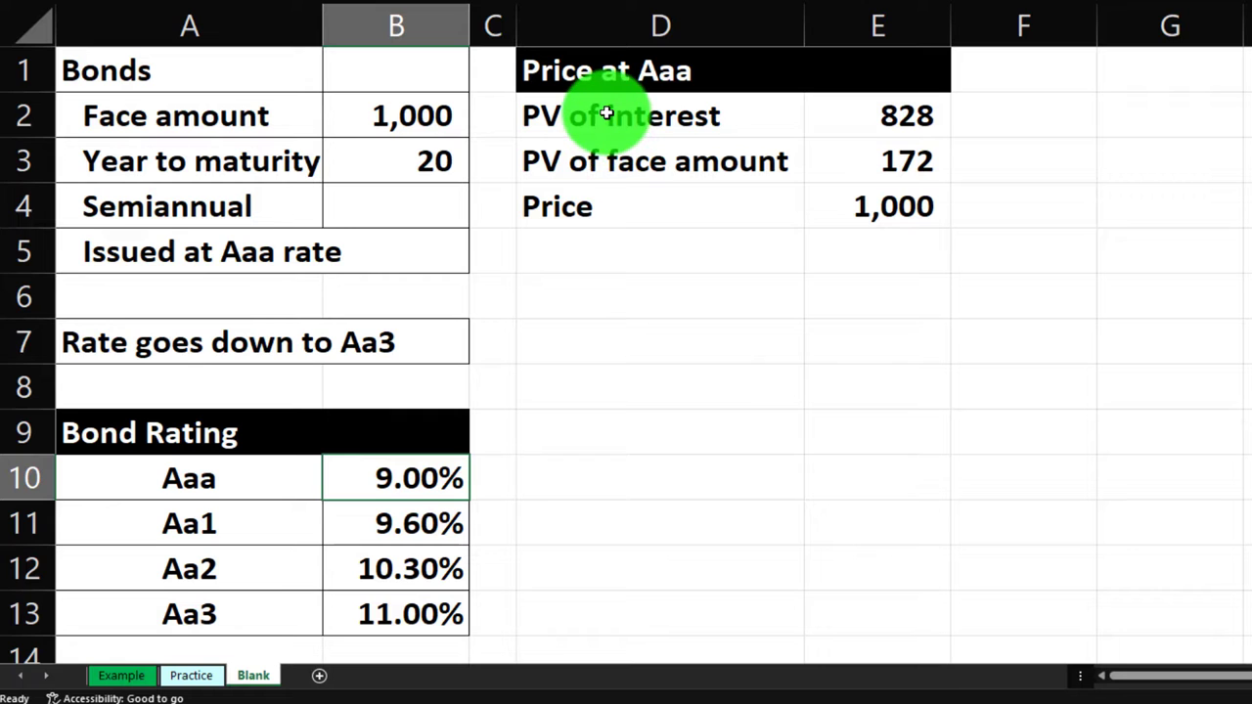
left_click(653, 131)
mouse_move(656, 131)
left_mouse_down()
mouse_move(776, 185)
mouse_move(811, 187)
left_mouse_up()
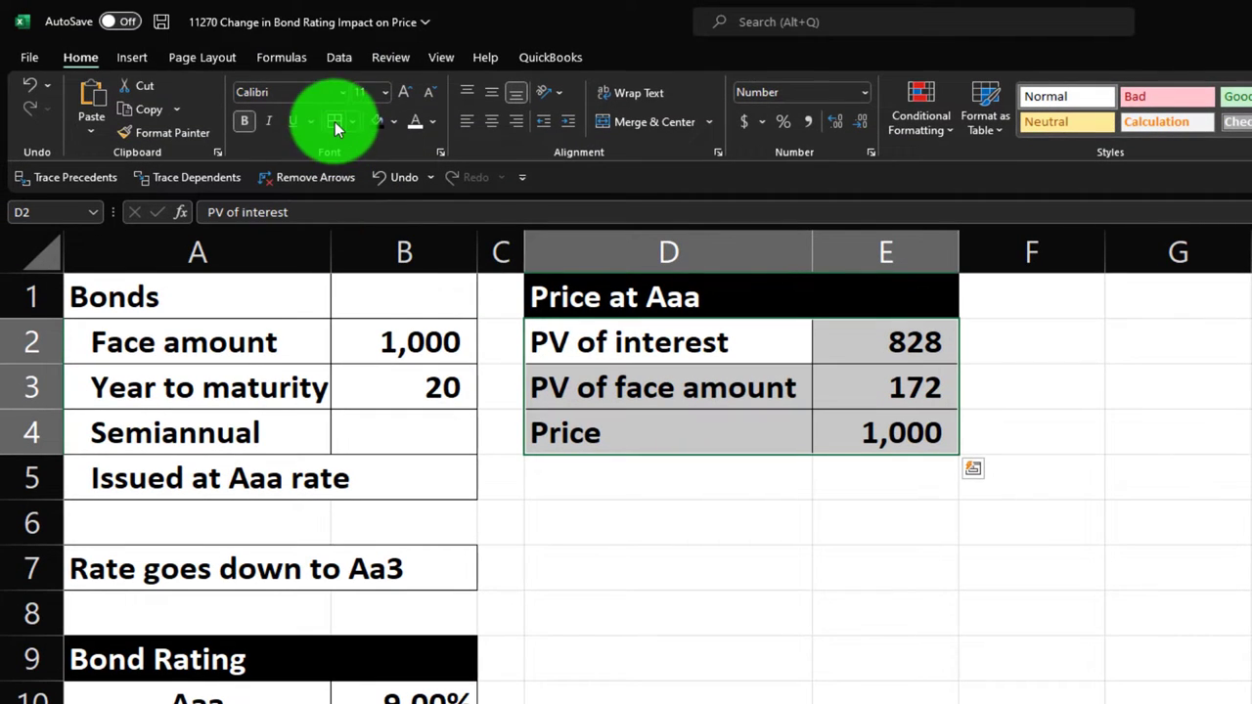
left_click(392, 121)
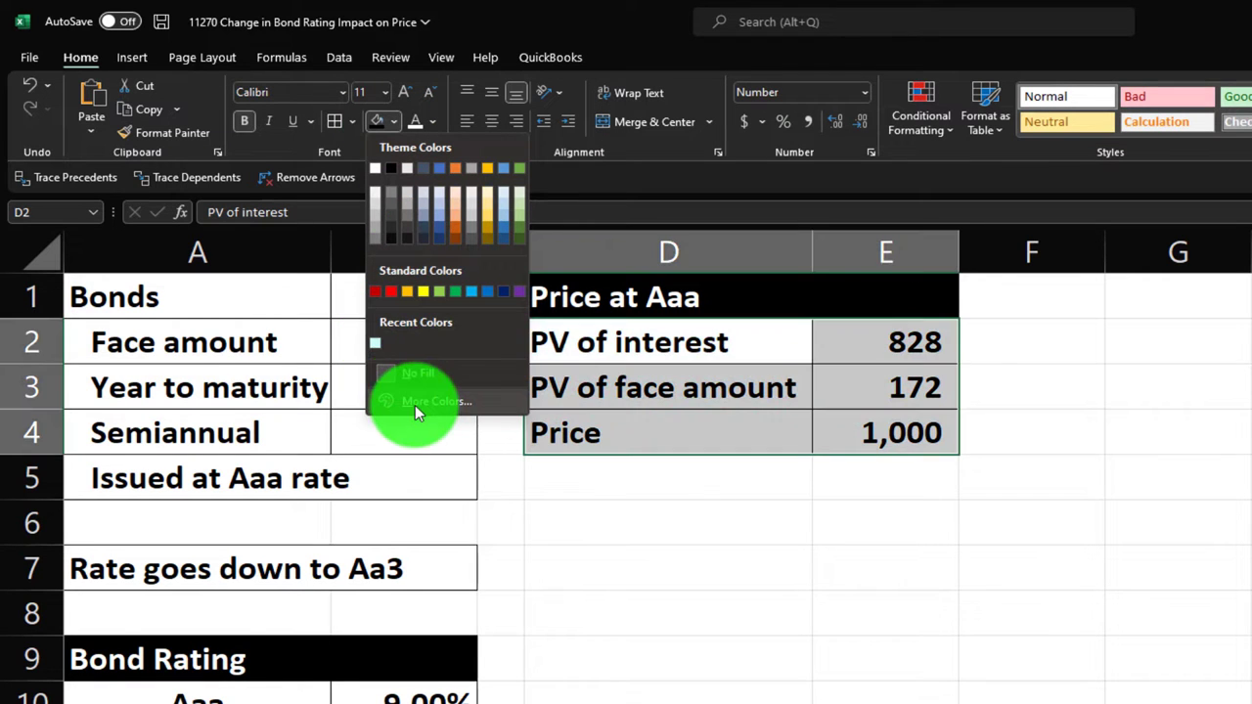
left_click(415, 403)
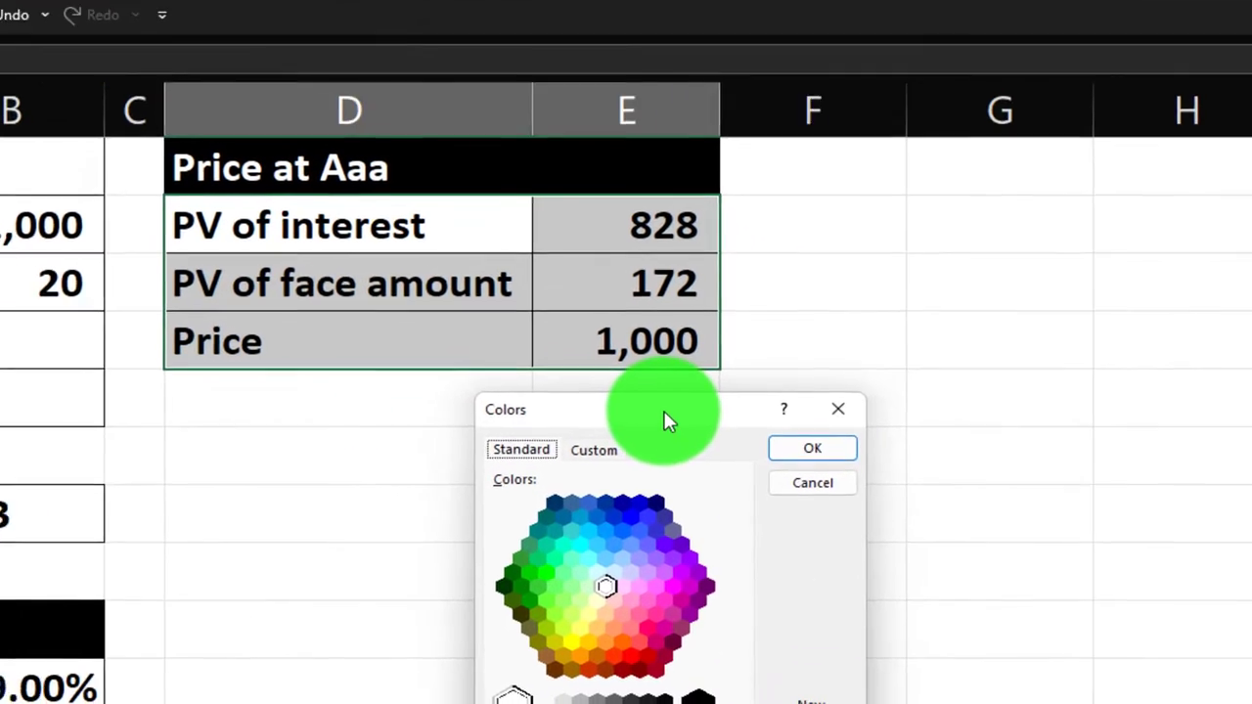
left_click_drag(665, 421, 1063, 165)
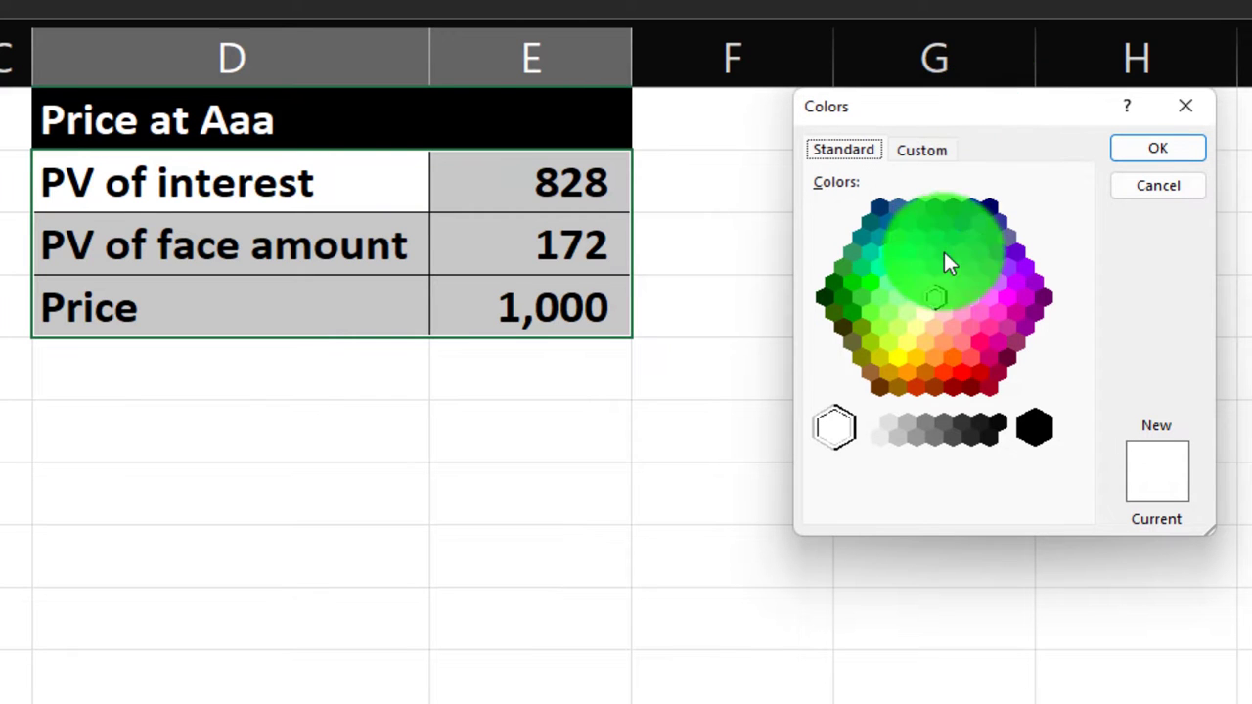
left_click(927, 284)
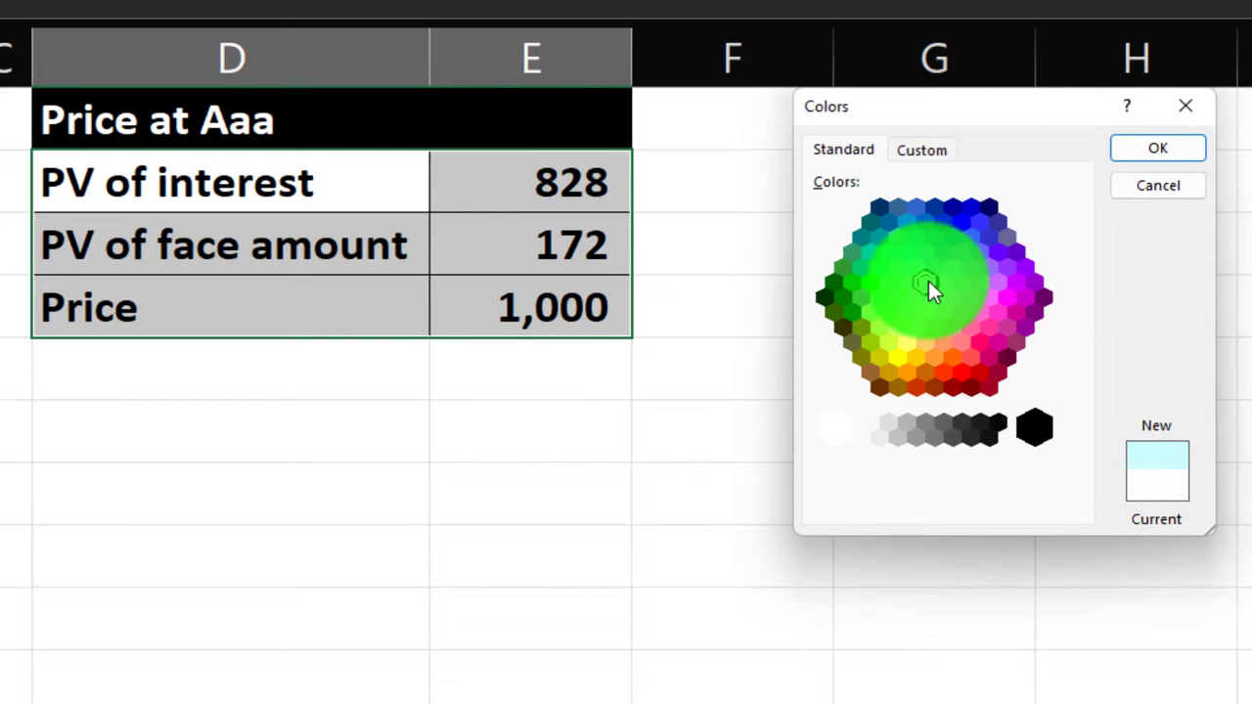
left_click(1125, 152)
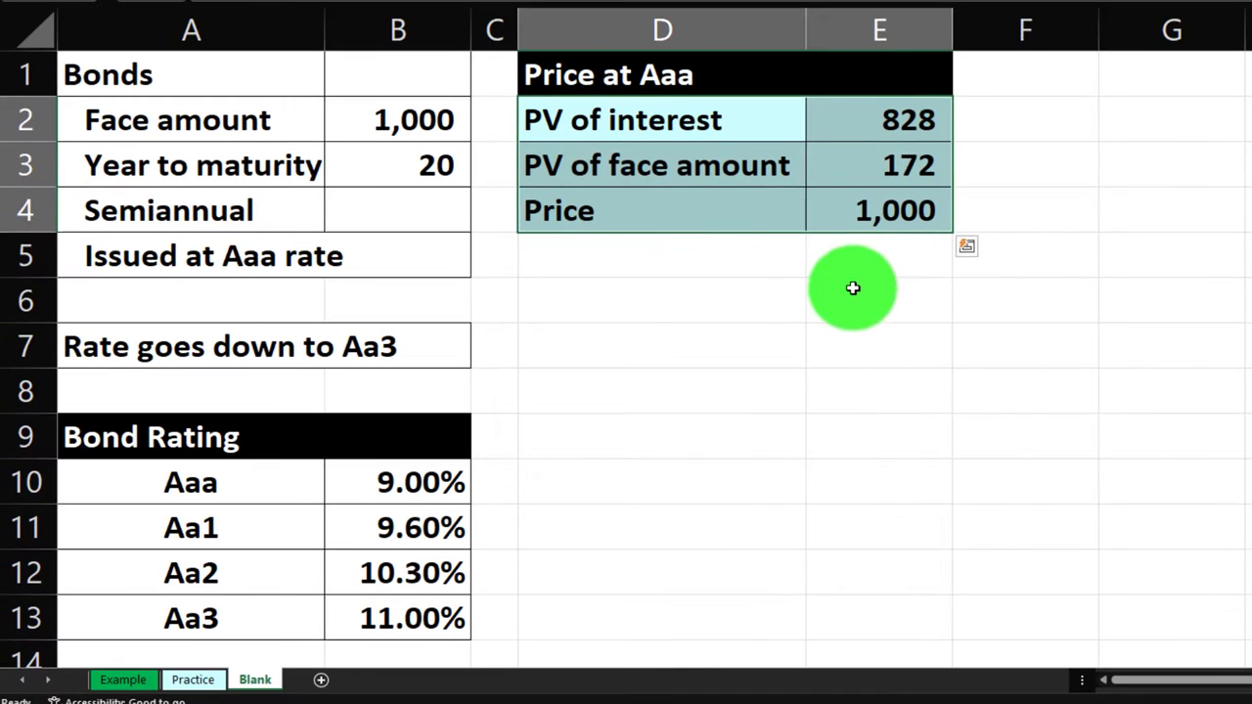
Enter the heading "Price Price" in D6 and format D6:E6 with a black fill and white font
left_click(304, 410)
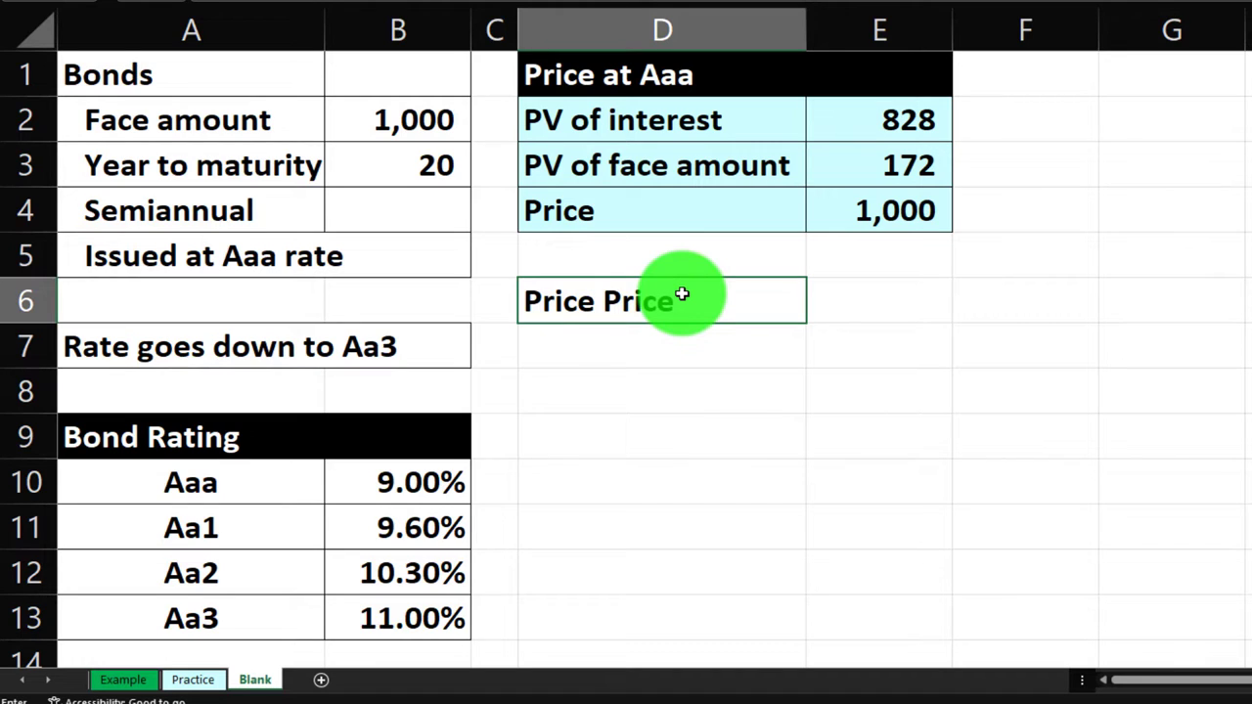
key("Return")
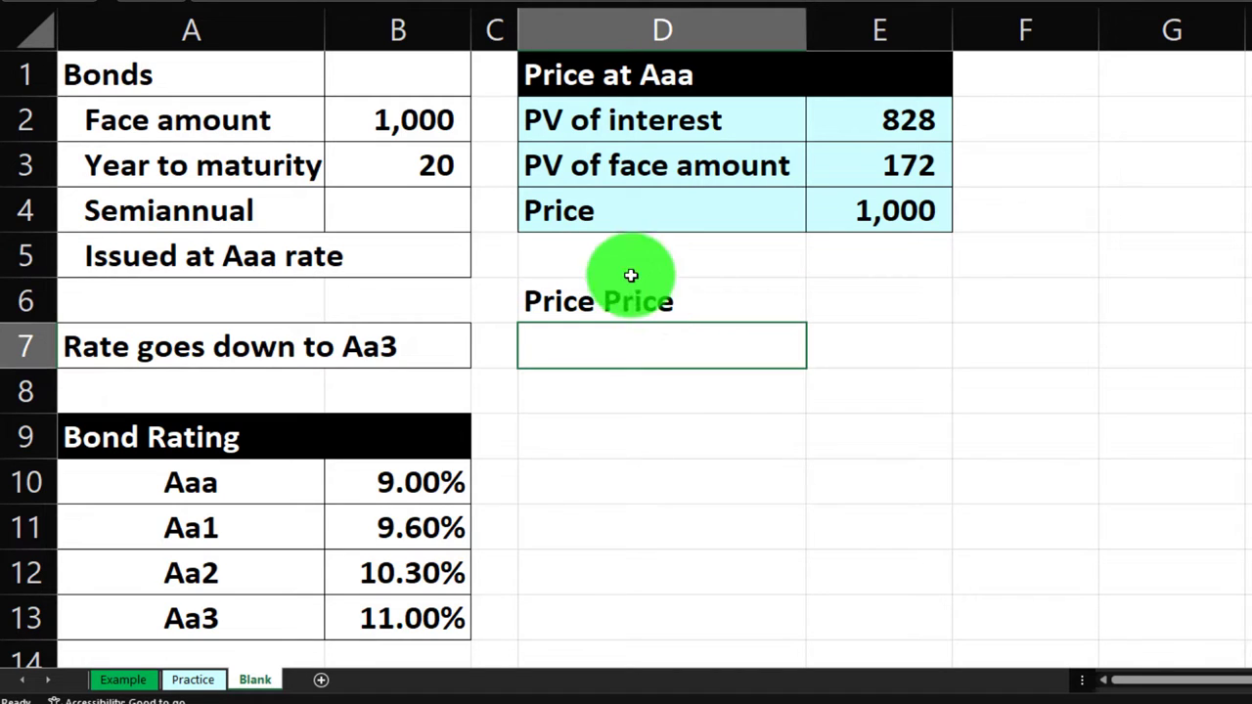
left_click(451, 182)
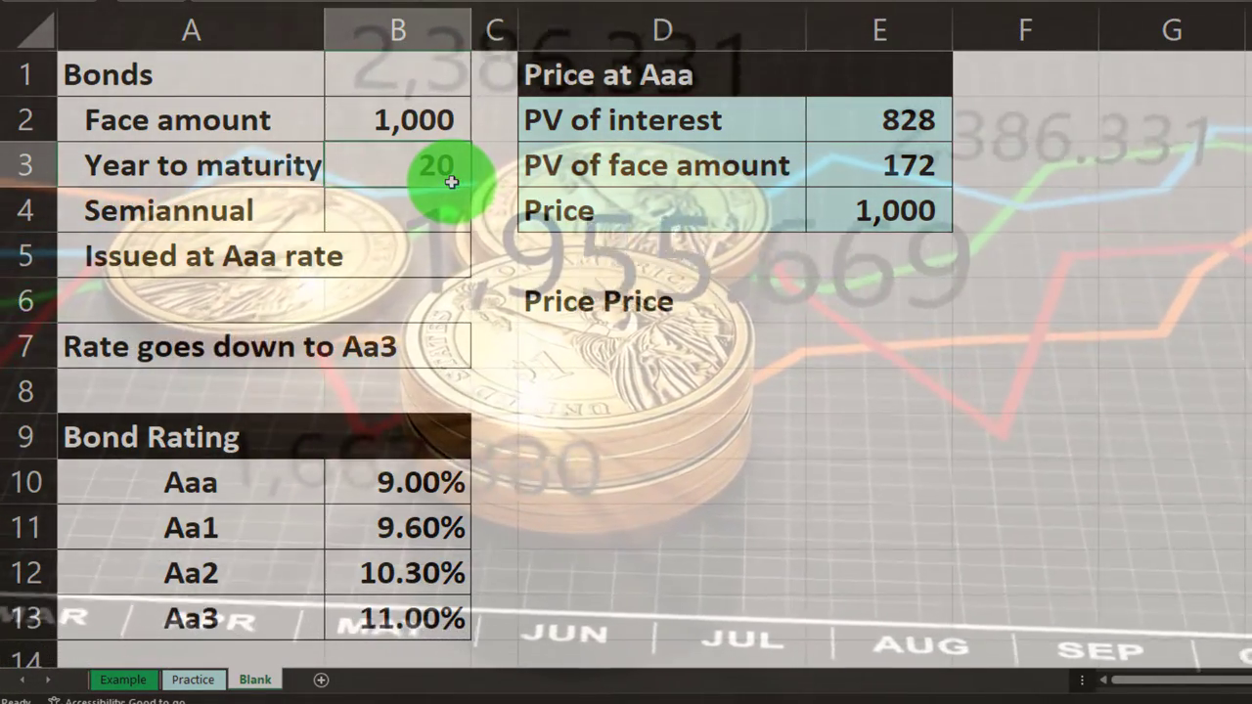
left_click(303, 486)
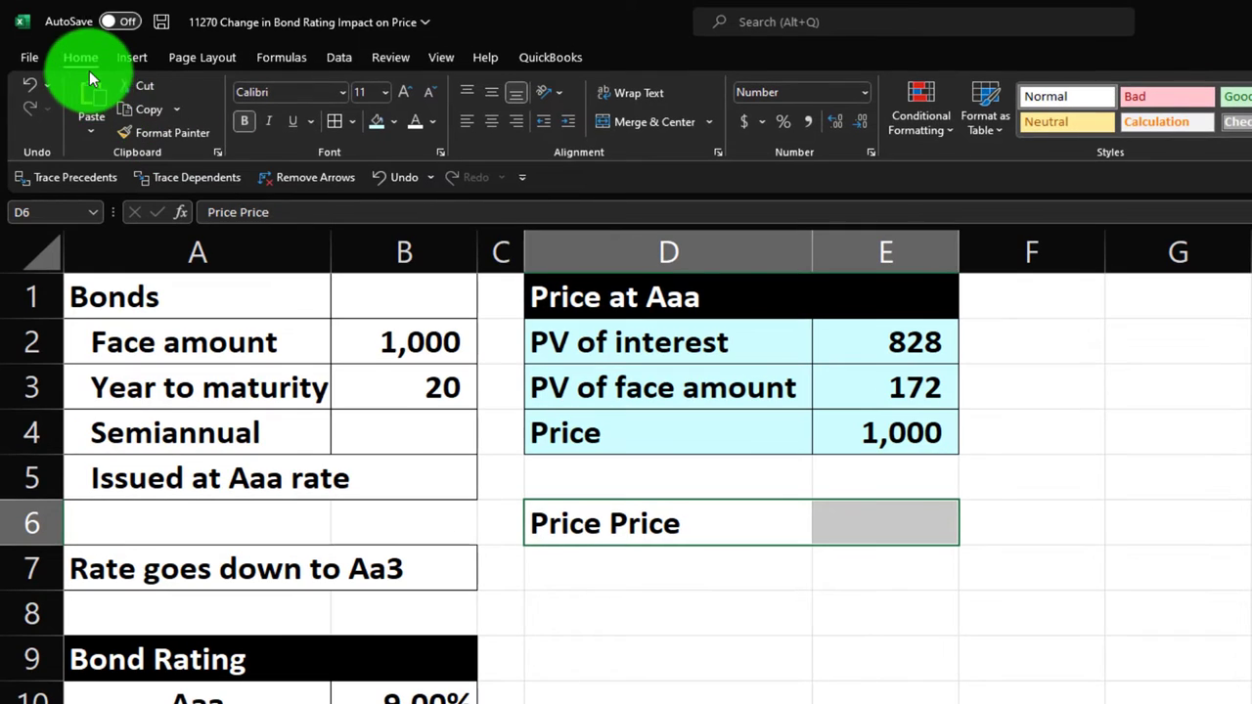
left_click(396, 124)
left_click(394, 171)
left_click(414, 121)
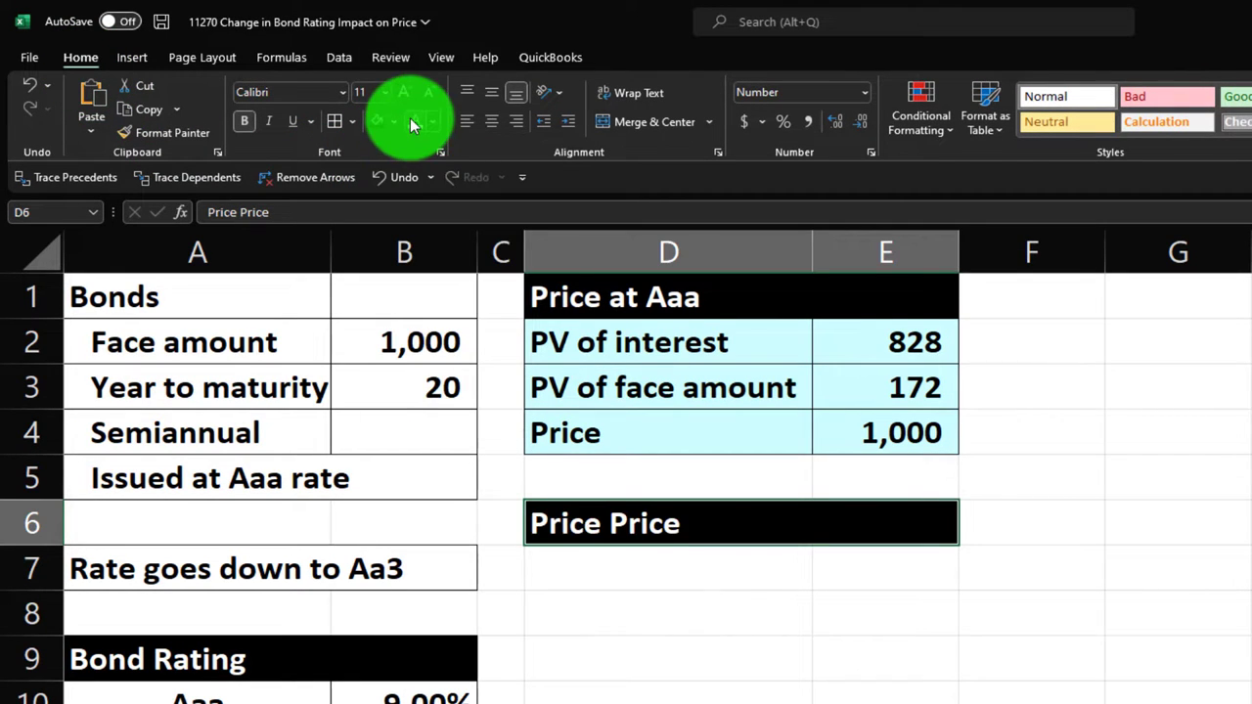
Link cell D7 to the "PV of interest" label in D2
key("Return")
type("=")
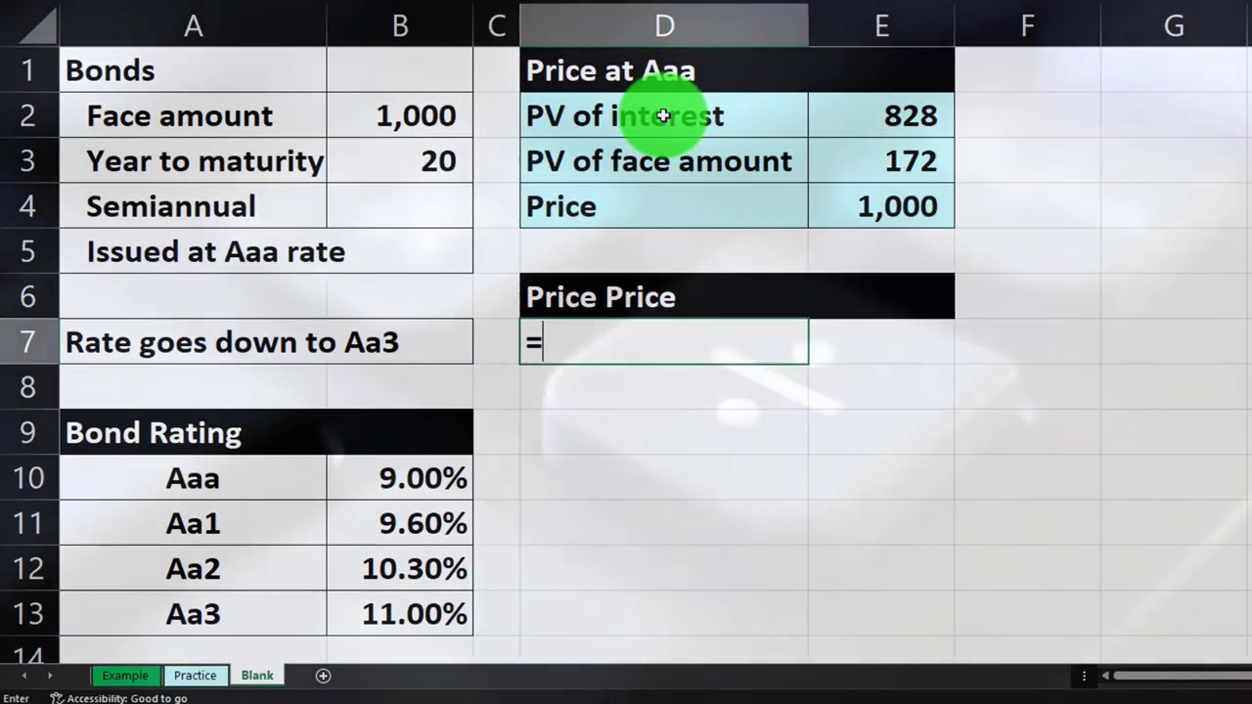
key("Up")
key("Up")
key("Up")
key("Up")
key("Up")
key("Return")
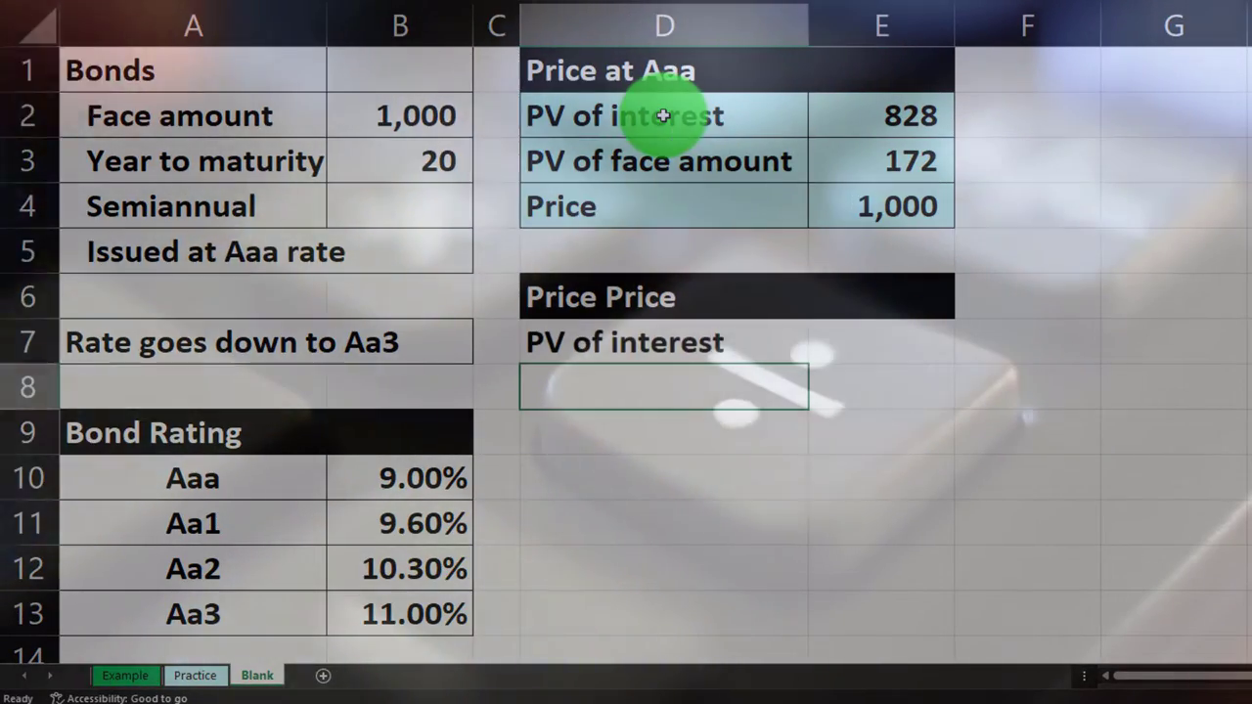
Link cell D8 to the "PV of face amount" label in D3
type("=")
key("Up")
key("Up")
key("Up")
key("Up")
key("Up")
key("Tab")
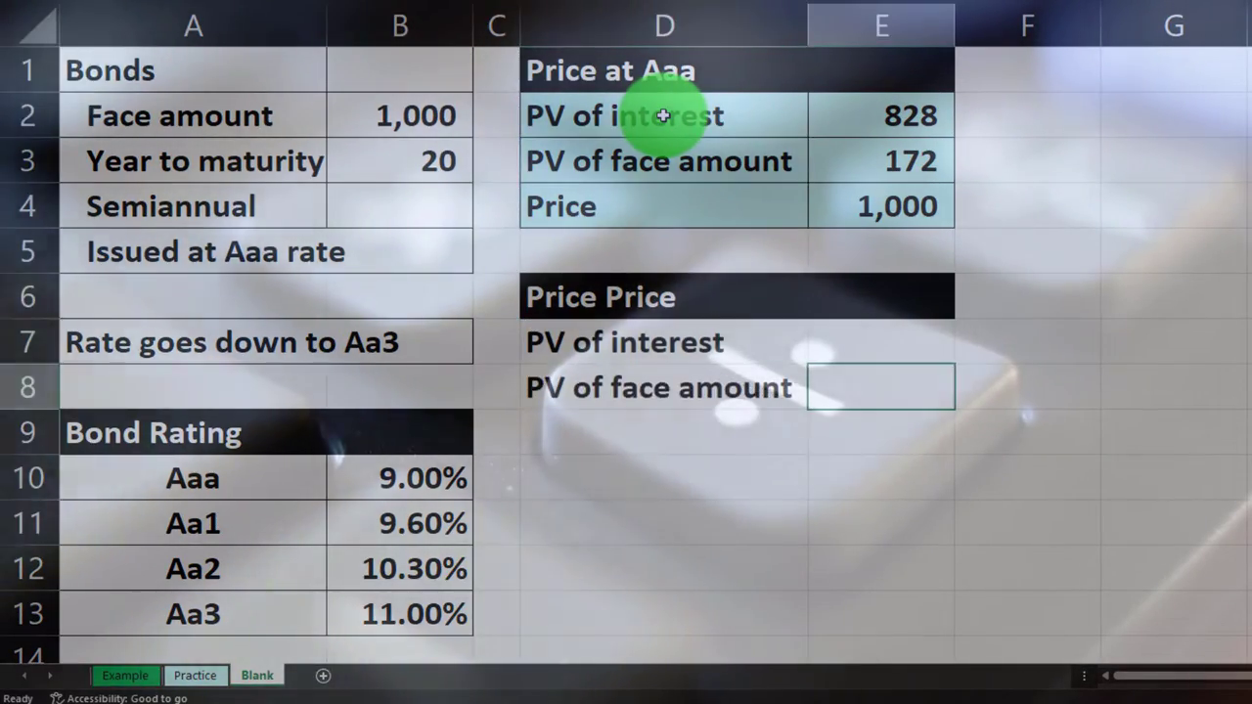
Start a negative PV formula in E7 with the semiannual Aa3 rate B13/2 as the rate argument
left_click(930, 345)
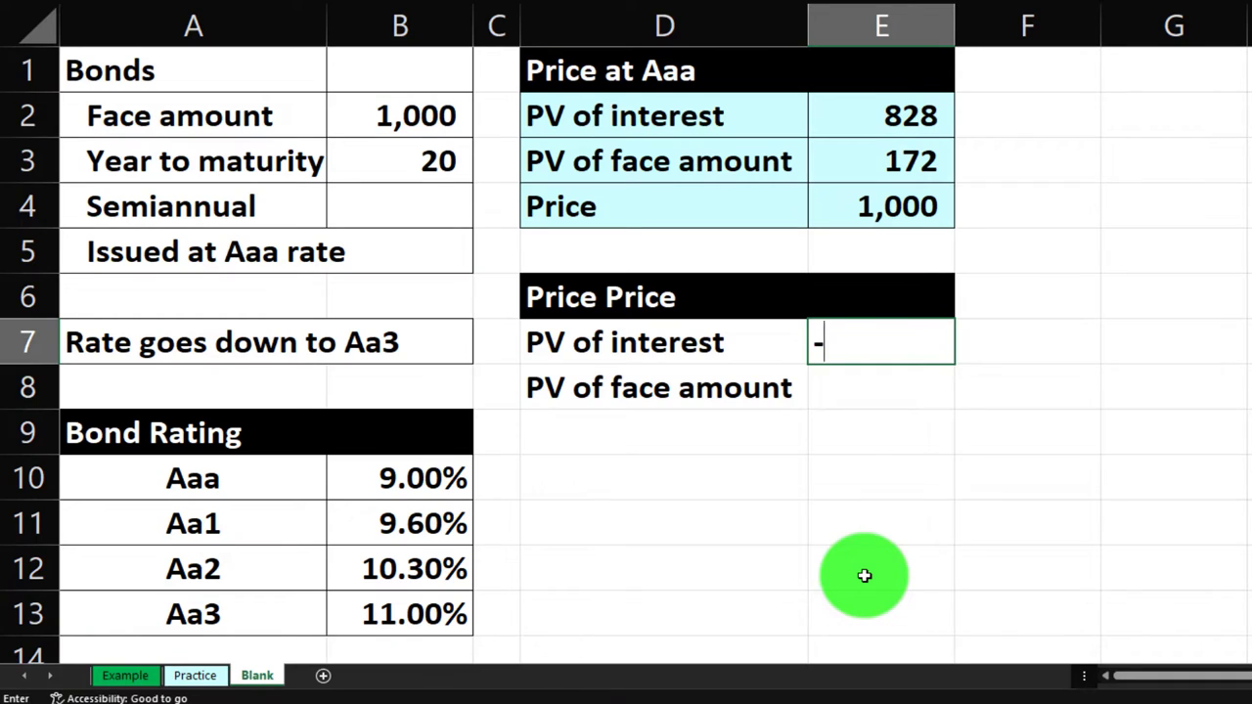
type("pv(")
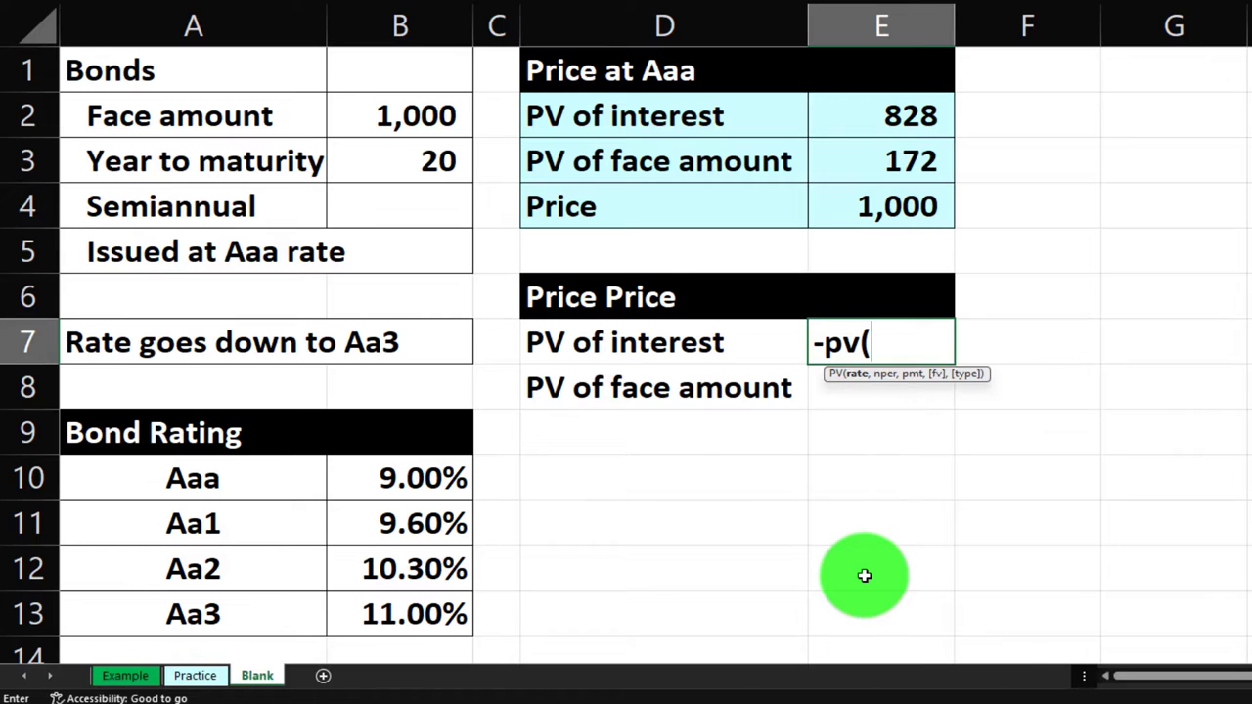
key("Left")
key("Left")
key("Left")
key("Down")
key("Down")
key("Down")
key("Down")
key("Down")
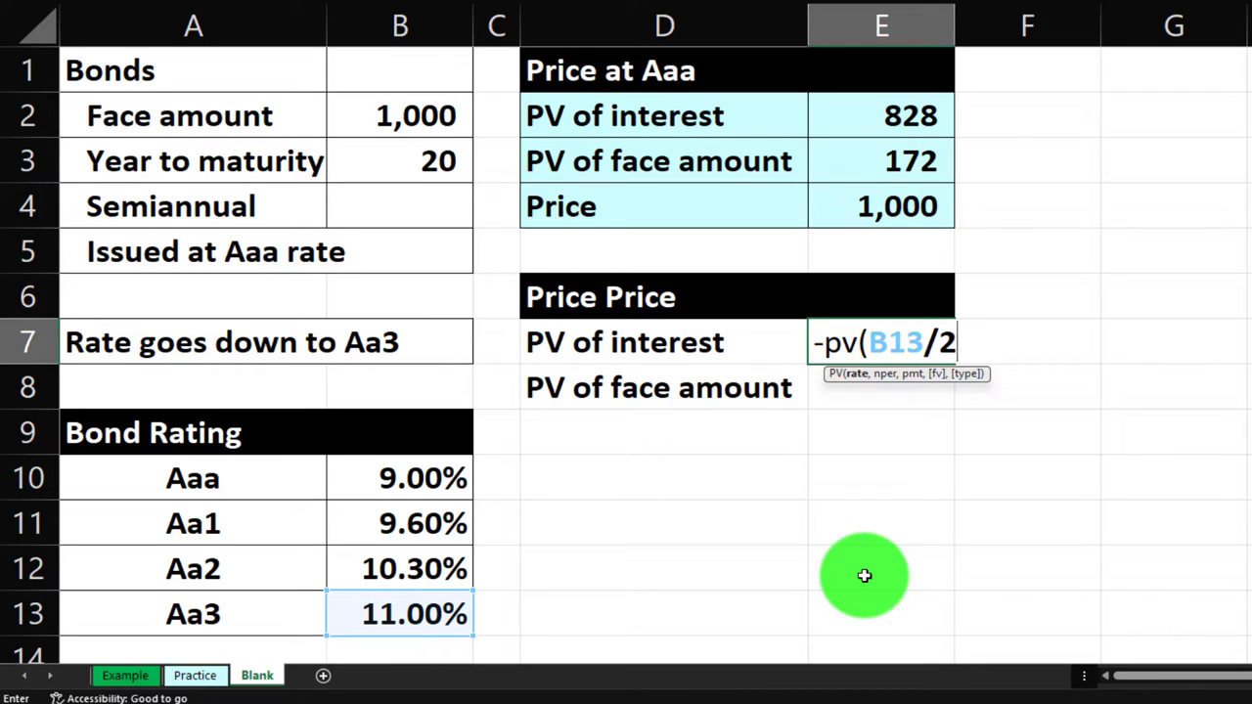
Complete the E7 formula with B3*2 as the number of periods and B2*B10/2 as the payment
key("Left")
key("Left")
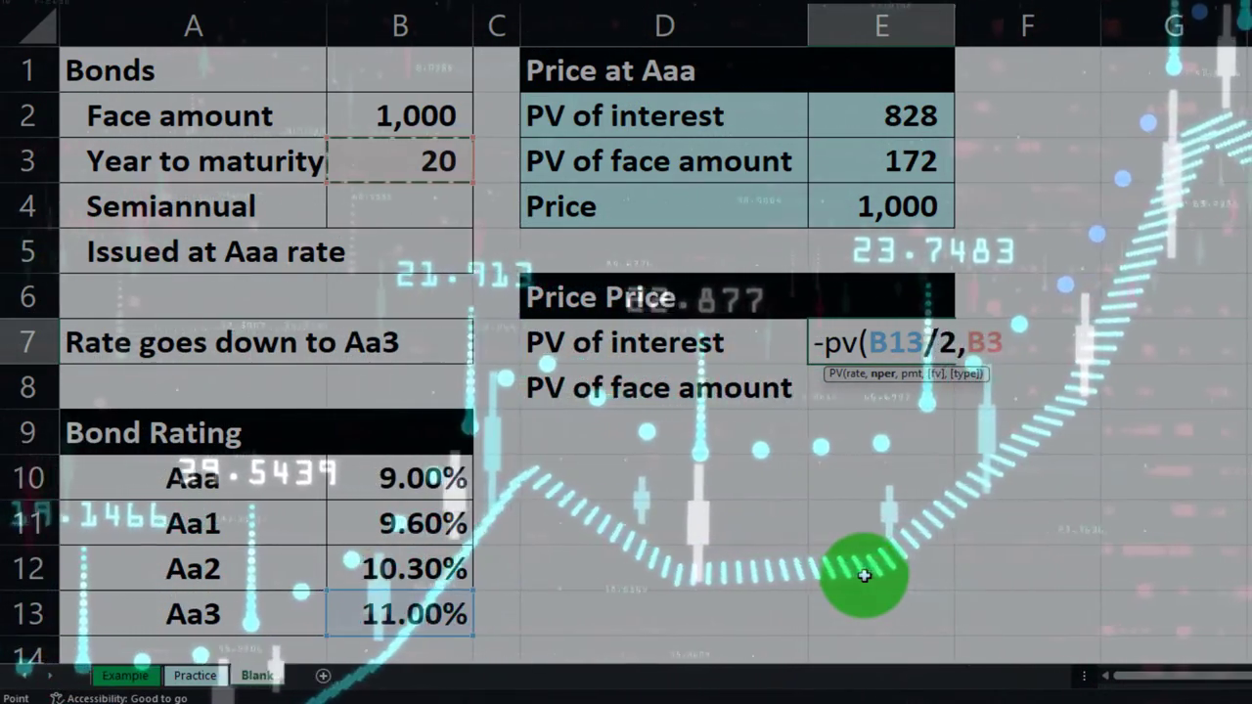
type("*2,")
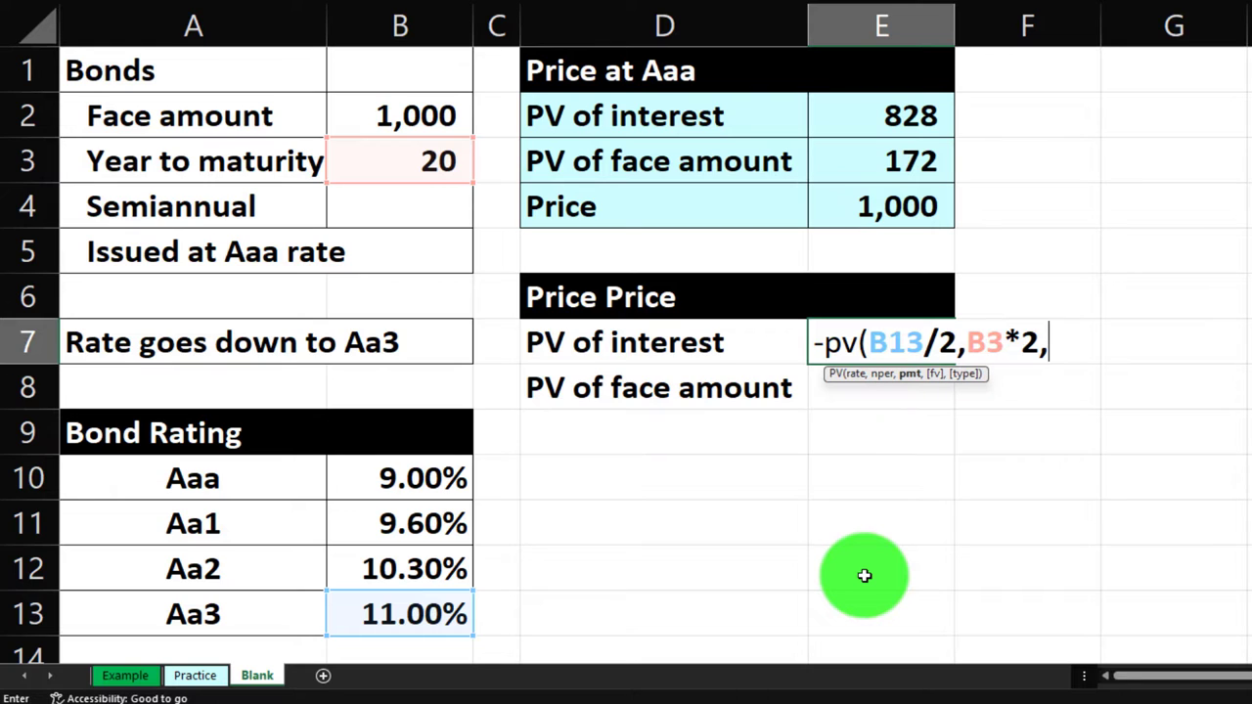
key("Left")
key("Left")
key("Left")
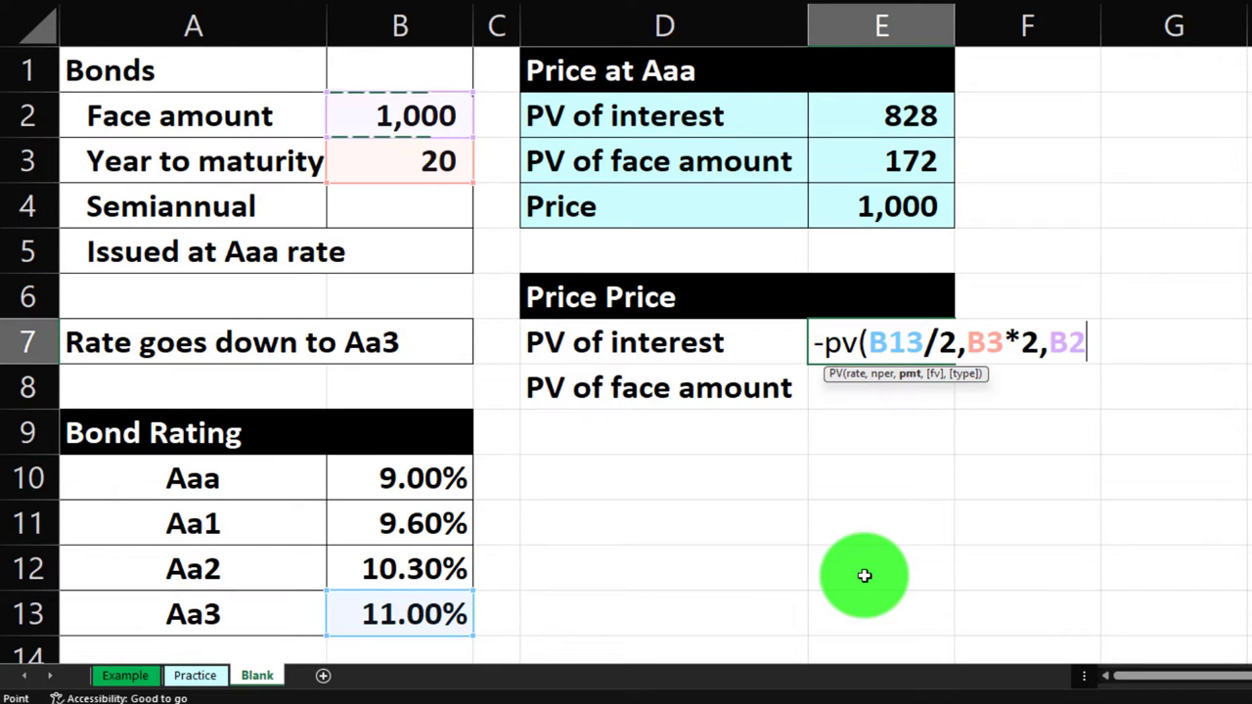
key("Left")
key("Left")
key("Left")
key("Down")
key("Down")
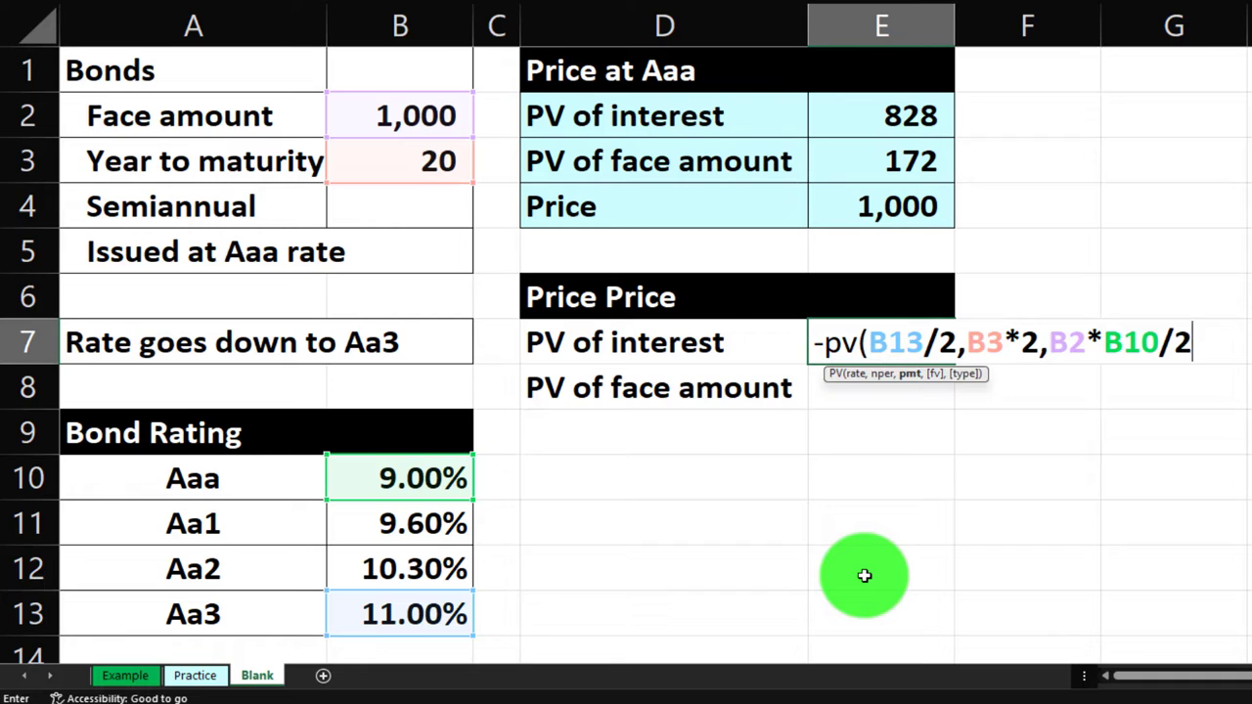
type(")")
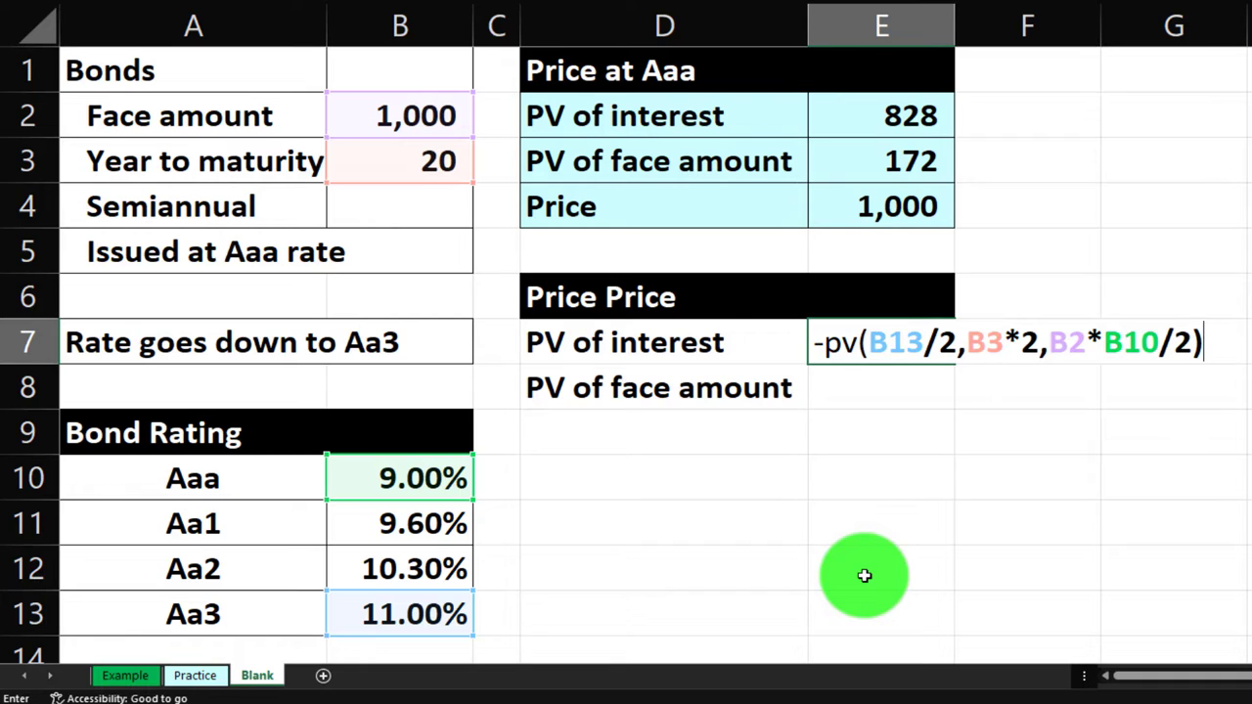
key("Return")
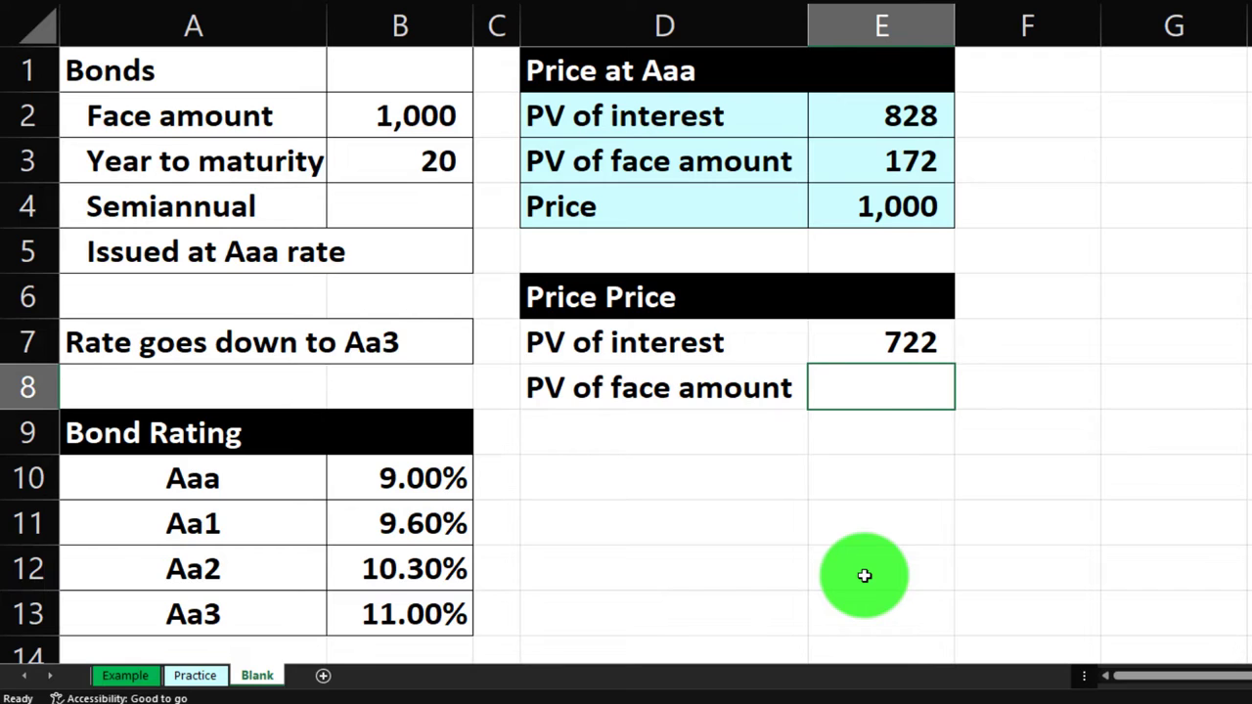
Start a negative PV formula in E8 with B13/2 as the rate argument
type("-pv(")
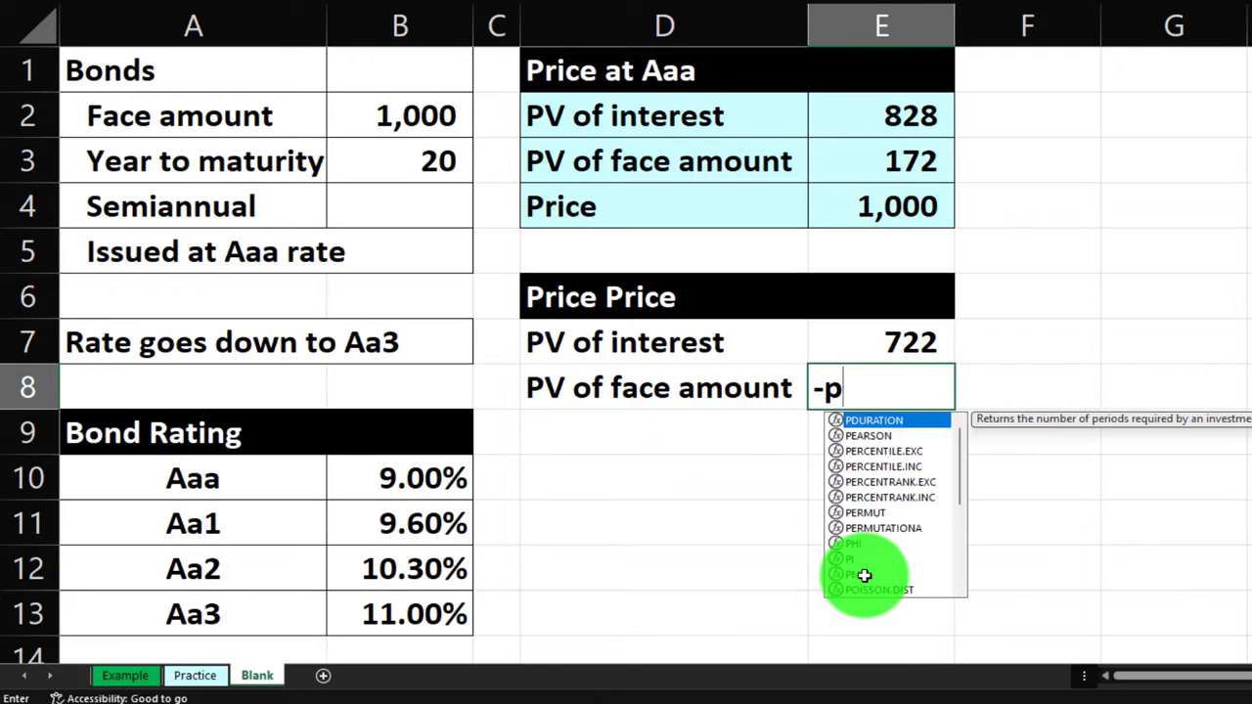
key("Down")
key("Down")
key("Down")
key("Left")
key("Down")
key("Left")
key("Left")
key("Down")
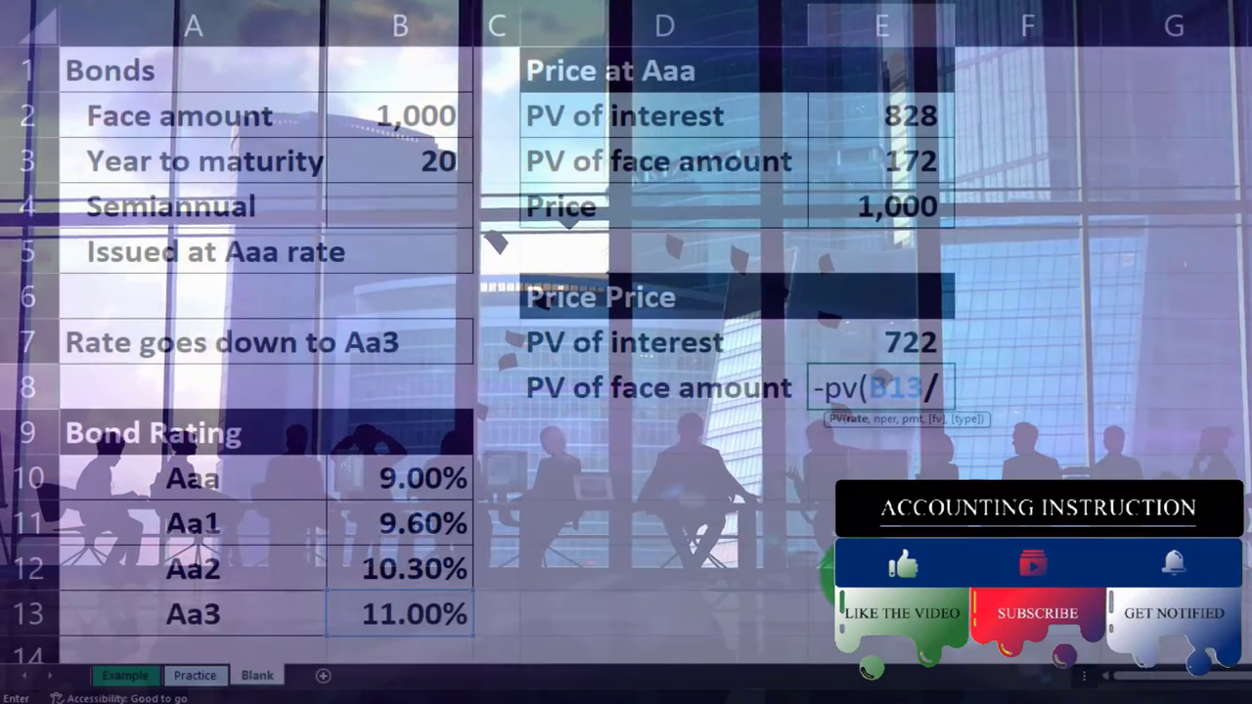
type("12")
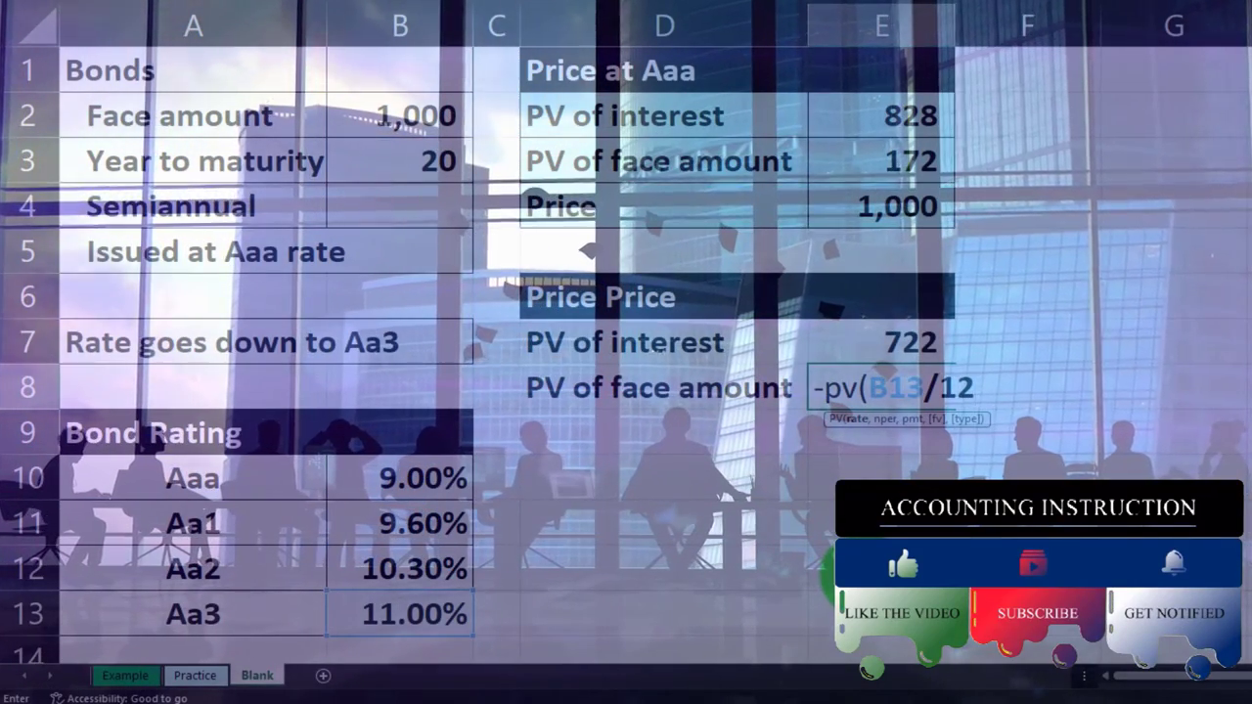
key("BackSpace")
key("BackSpace")
type("2")
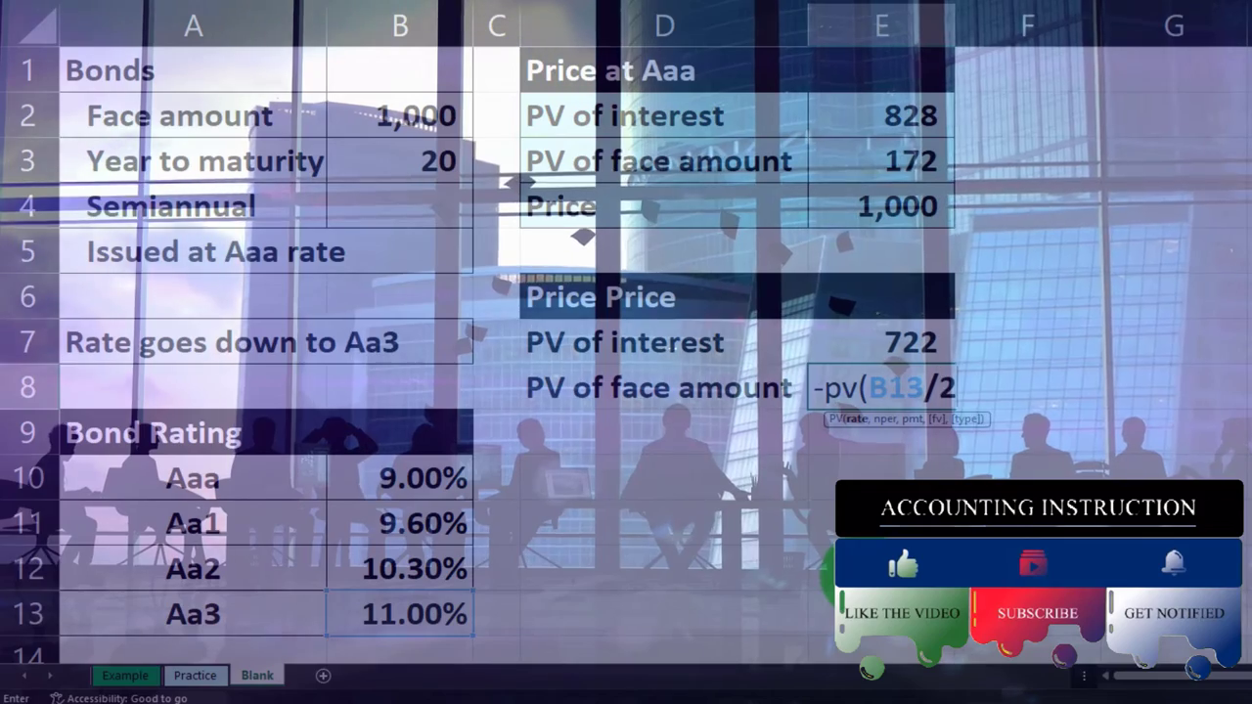
Complete the E8 formula with B3*2 periods, an empty payment argument and B2 as the future value
type(",")
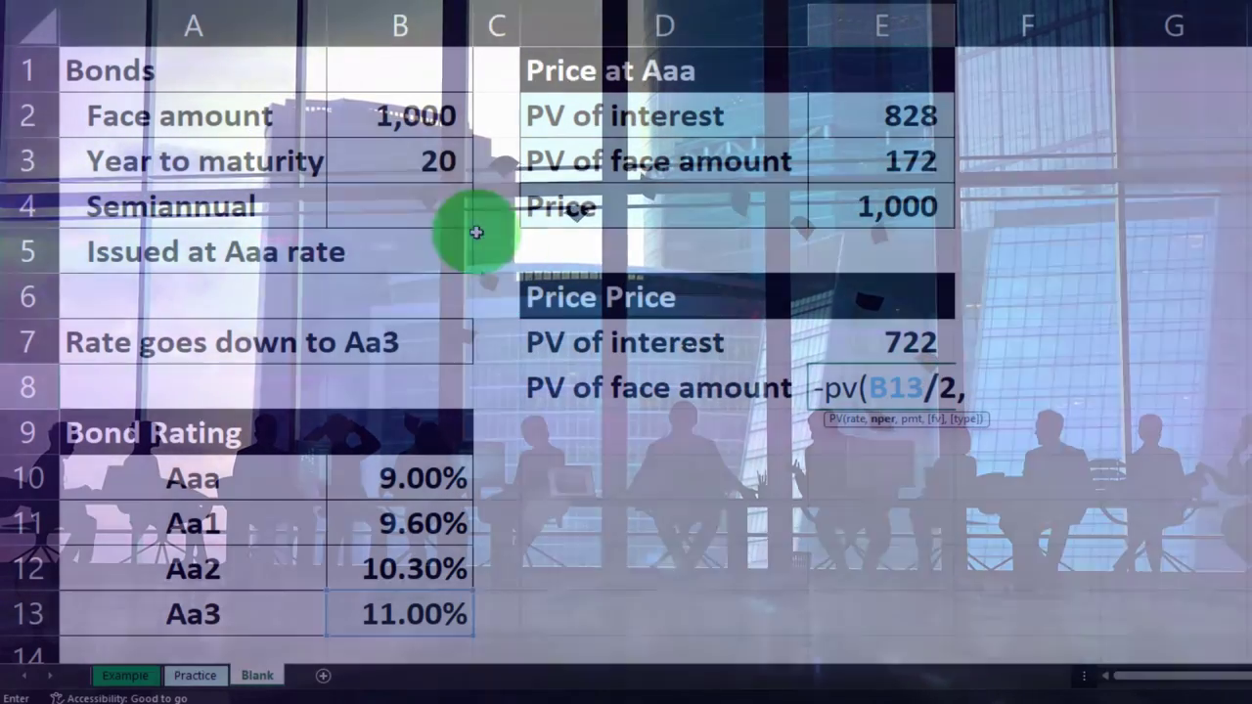
left_click(432, 163)
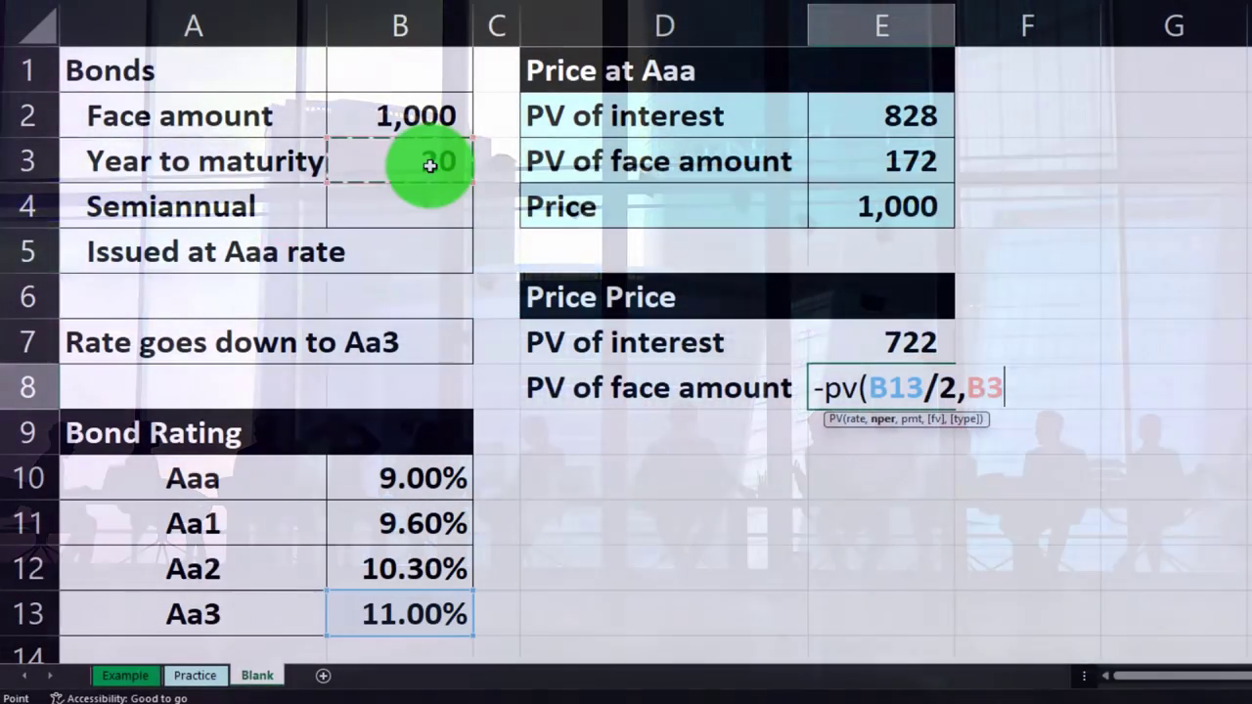
type("*2")
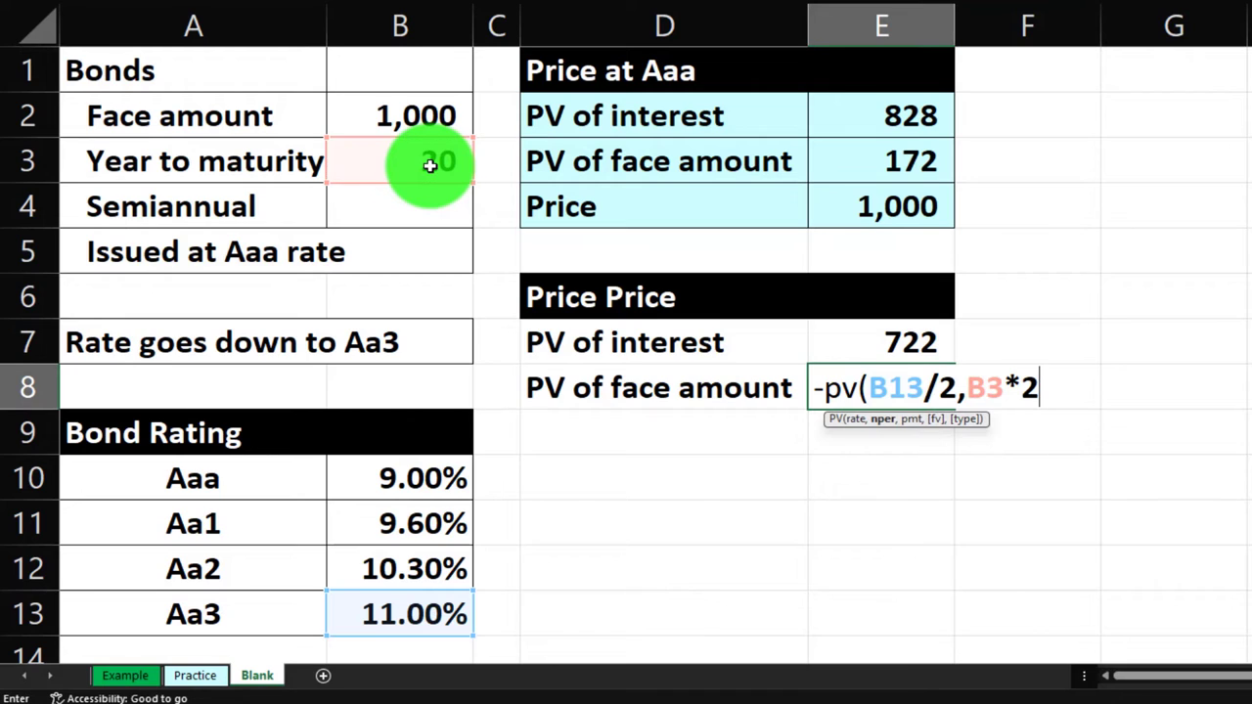
type(",,")
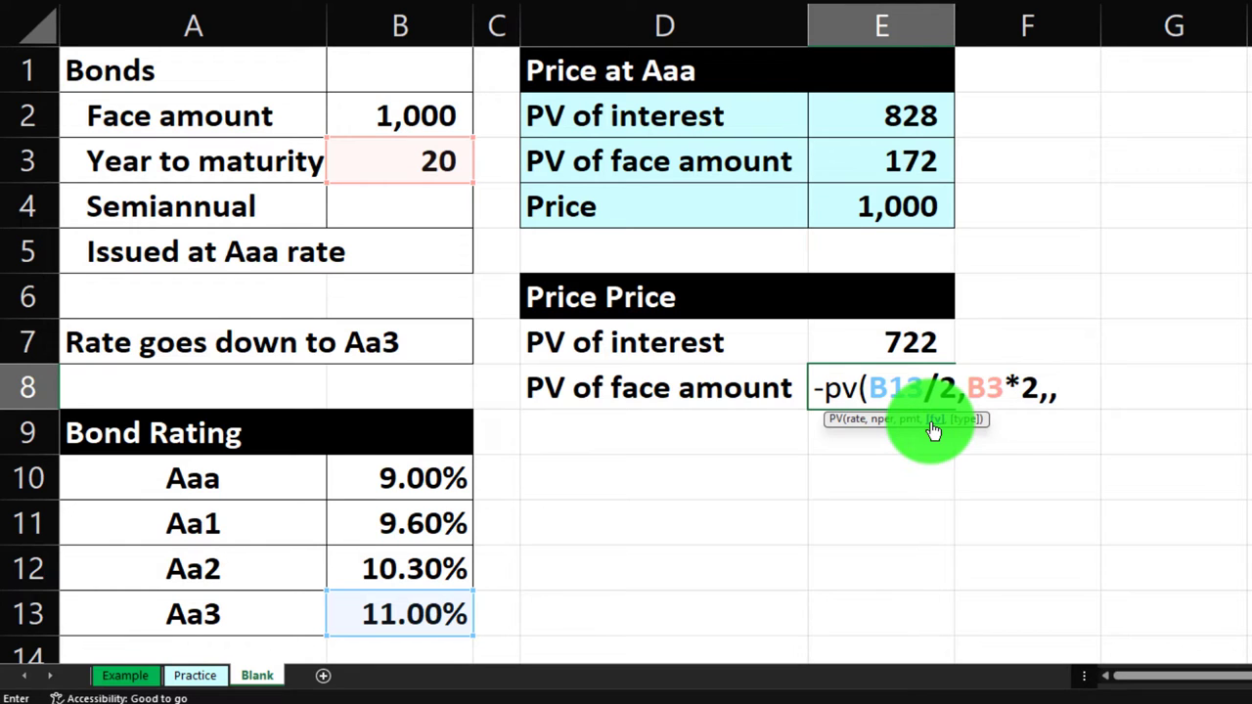
left_click(414, 116)
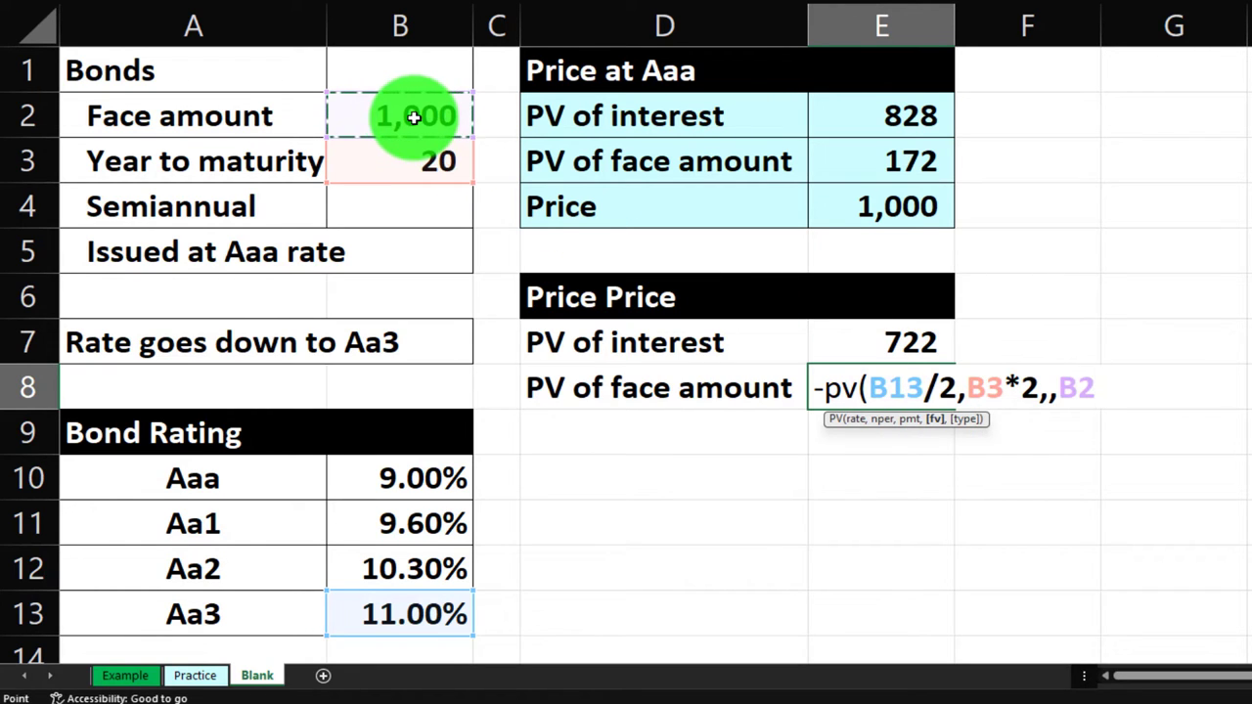
key("Return")
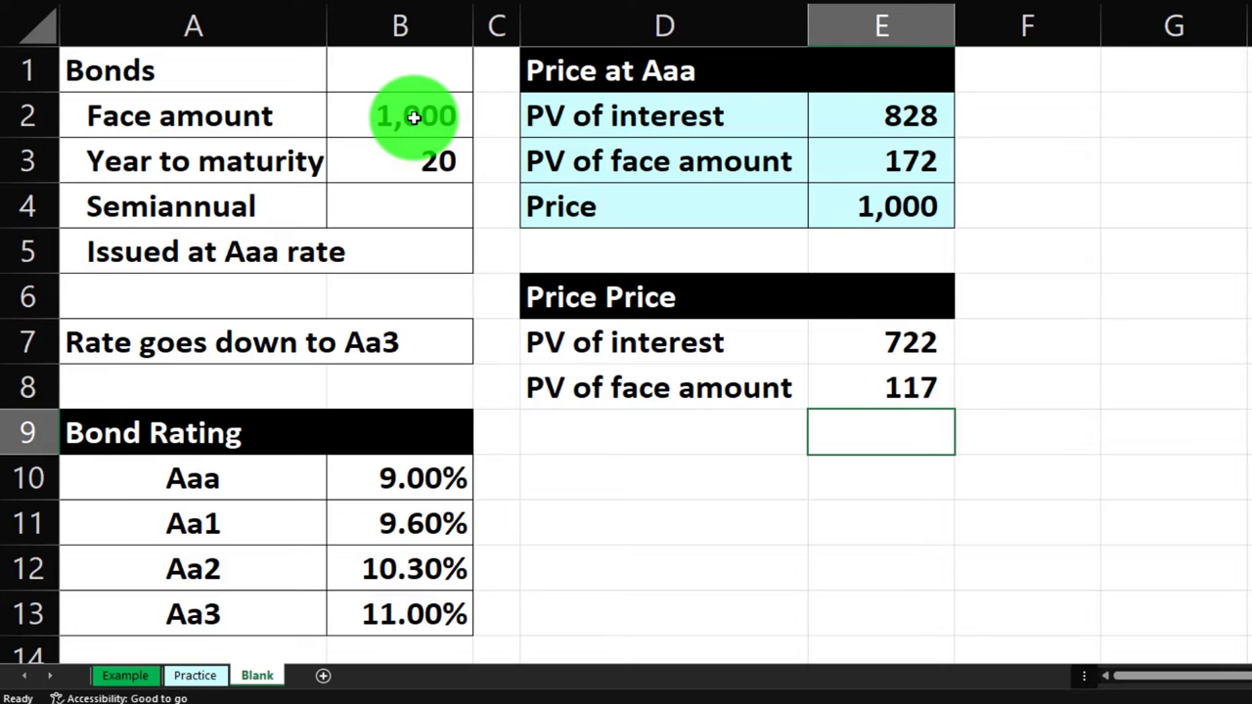
Add up E7:E8 with a SUM formula in E9
type("=s")
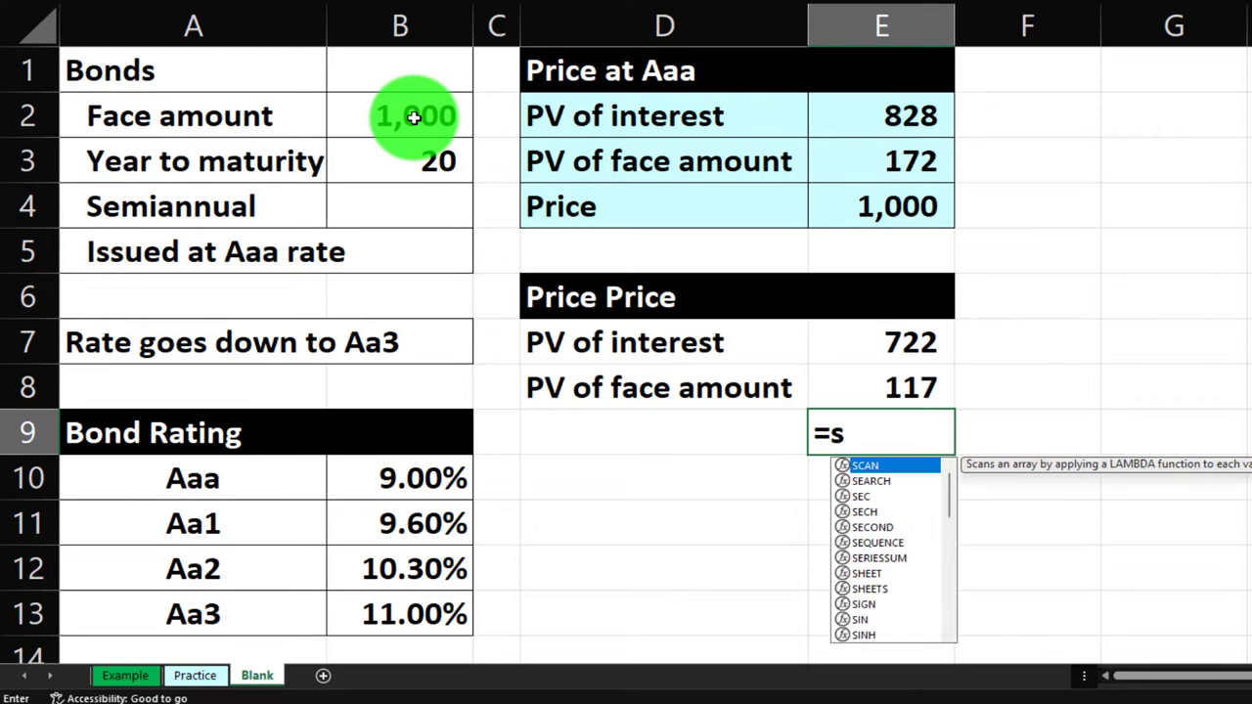
type("um(")
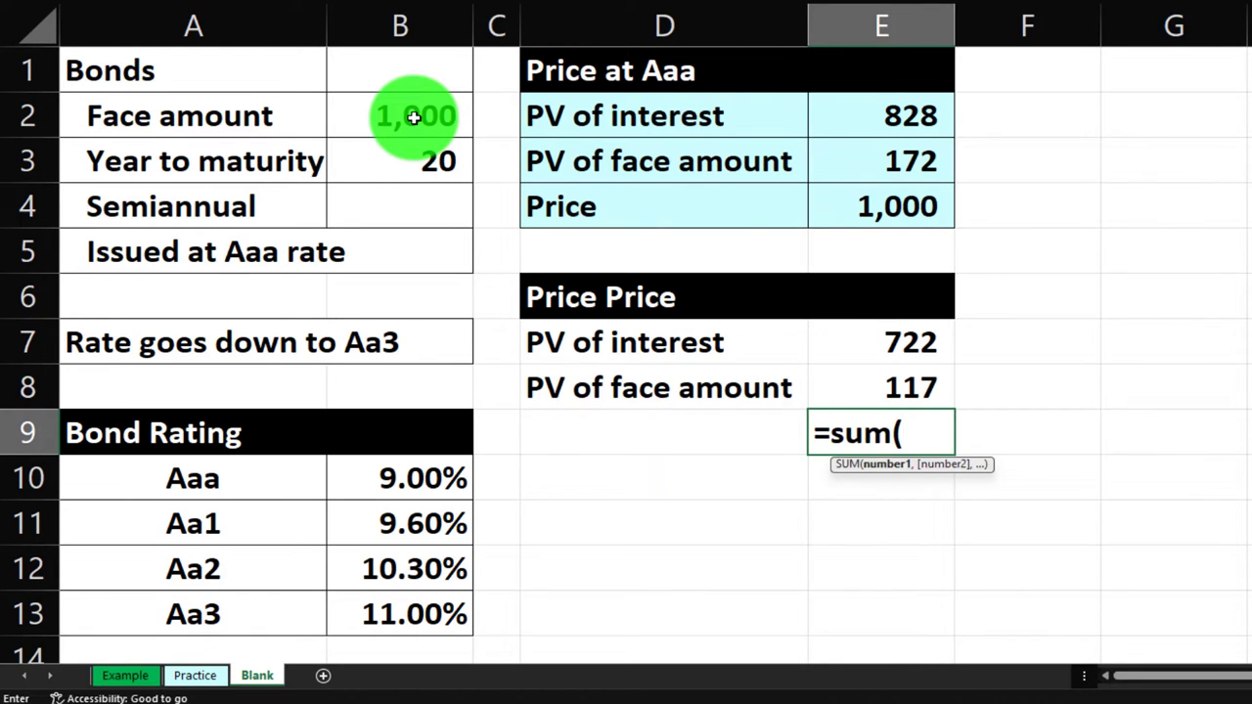
key("Up")
key("shift+Up")
key("Return")
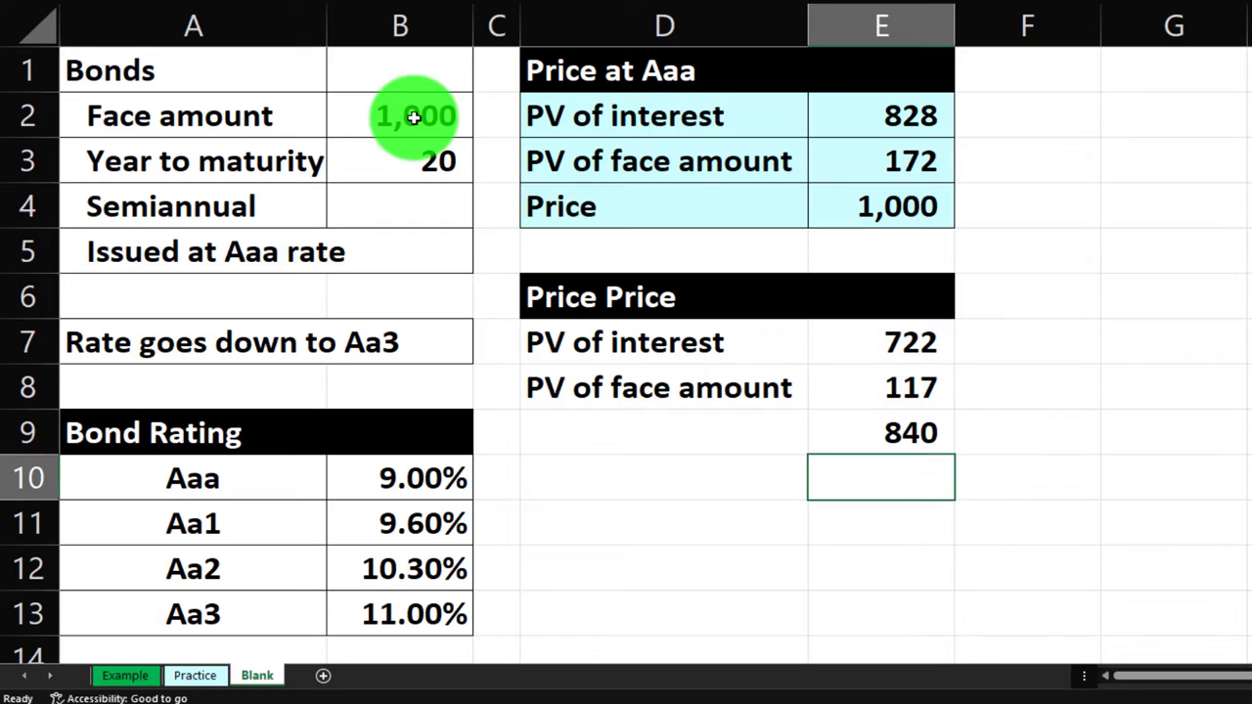
Change the heading in D6 to "Price Current"
key("Left")
key("Up")
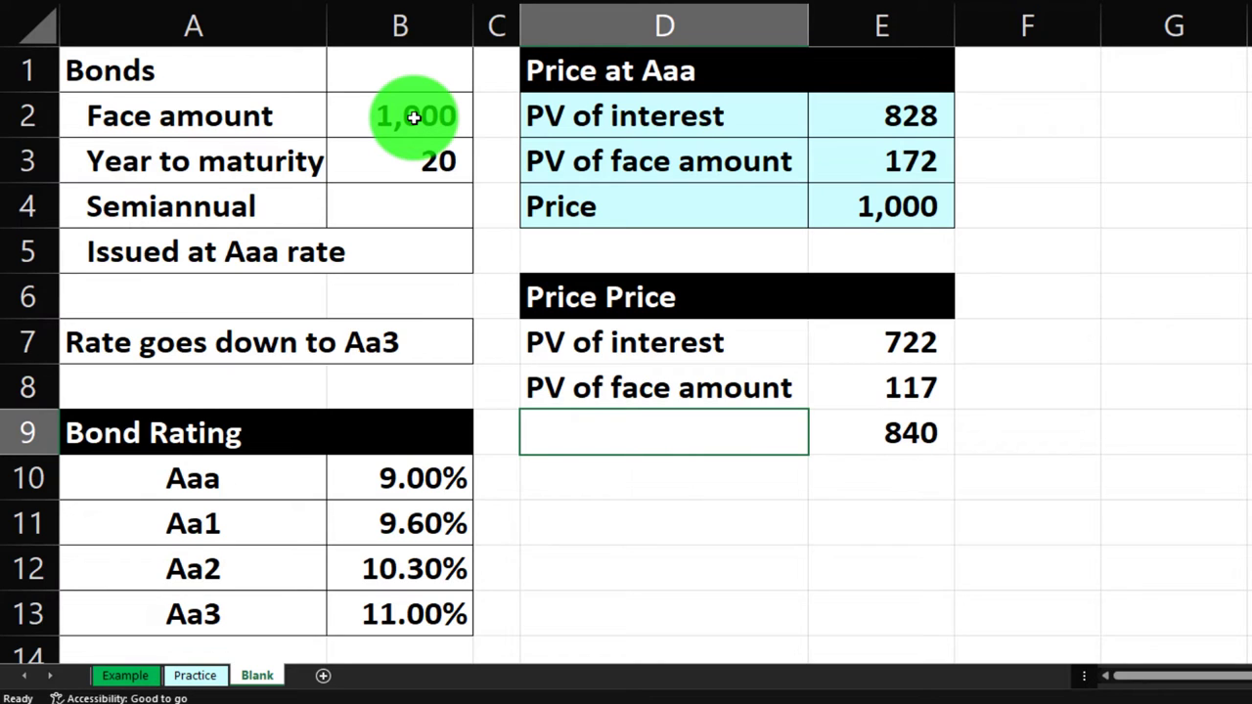
double_click(701, 298)
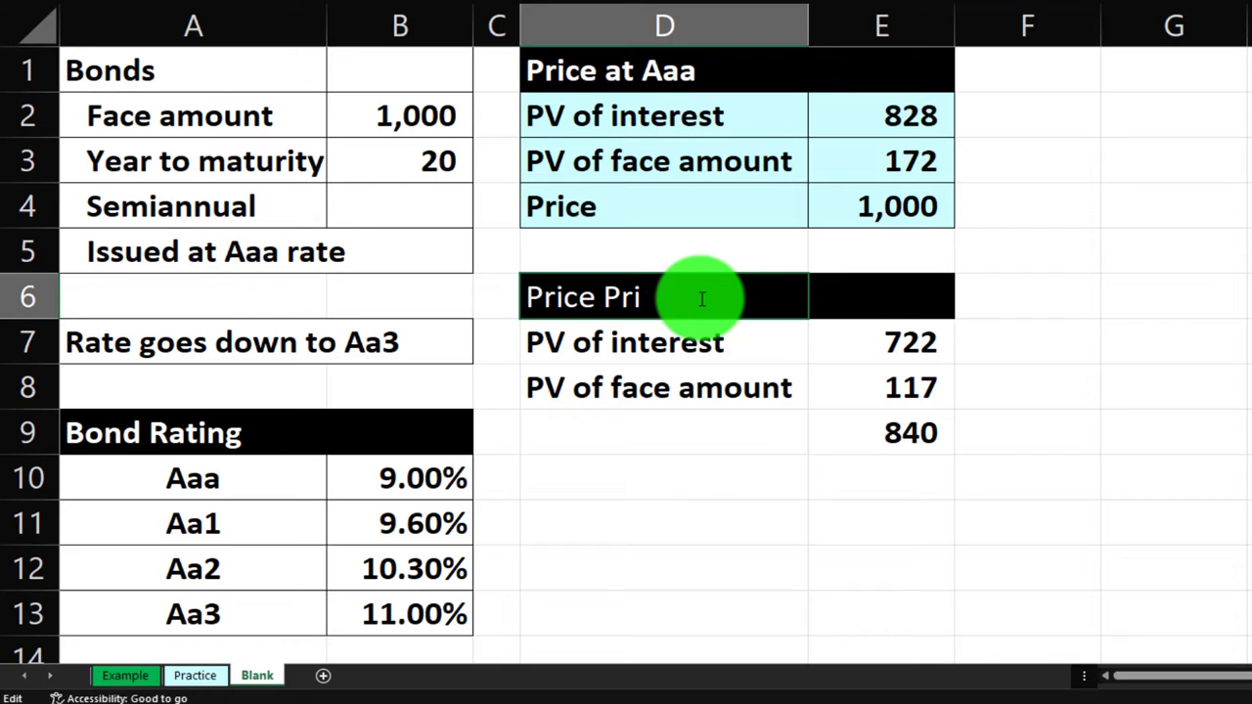
type("curren")
key("BackSpace")
key("BackSpace")
key("BackSpace")
key("BackSpace")
key("BackSpace")
key("BackSpace")
type("Current")
key("Return")
Enter the label "Price current" in D9 and underline the face amount value in E8
key("Return")
key("Return")
type("Price")
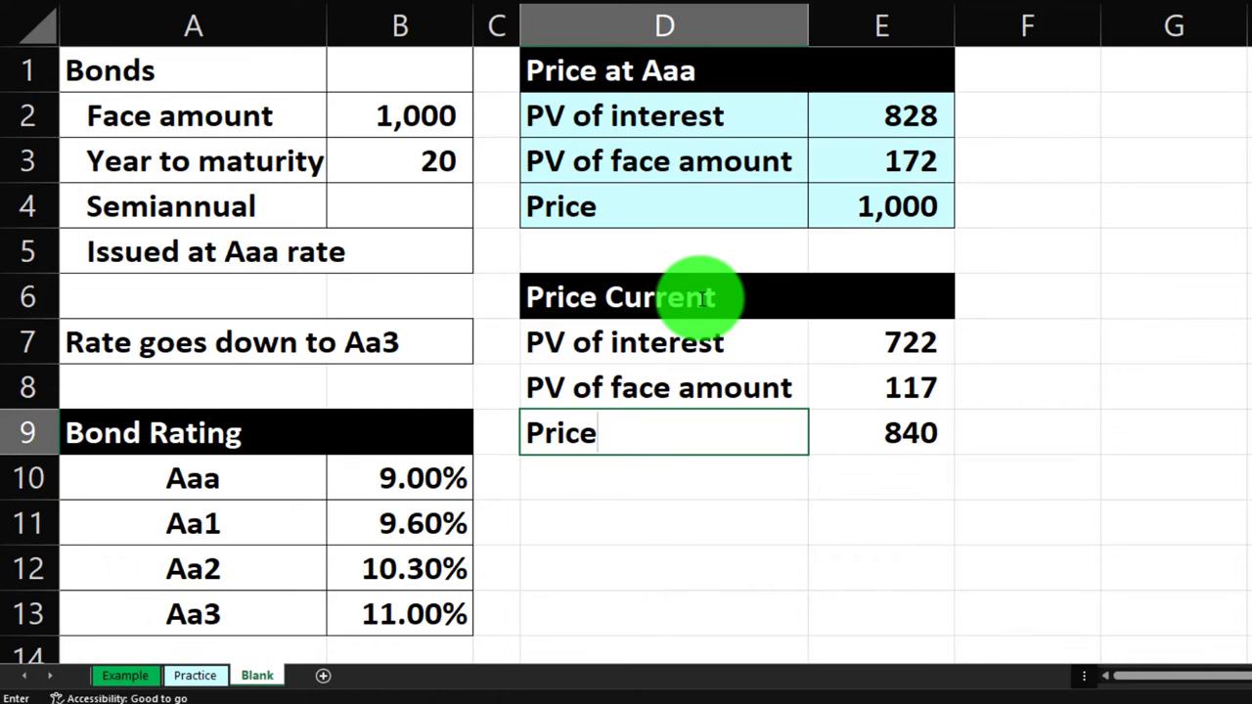
type(" current")
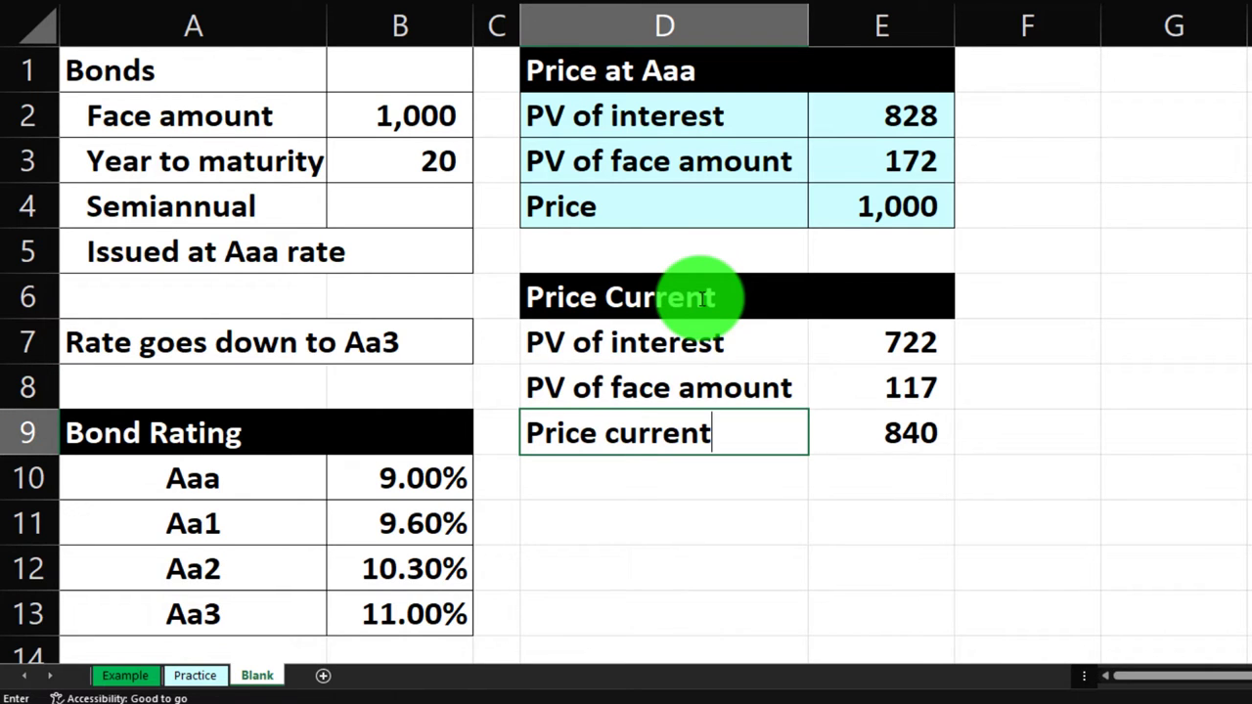
key("Tab")
key("Up")
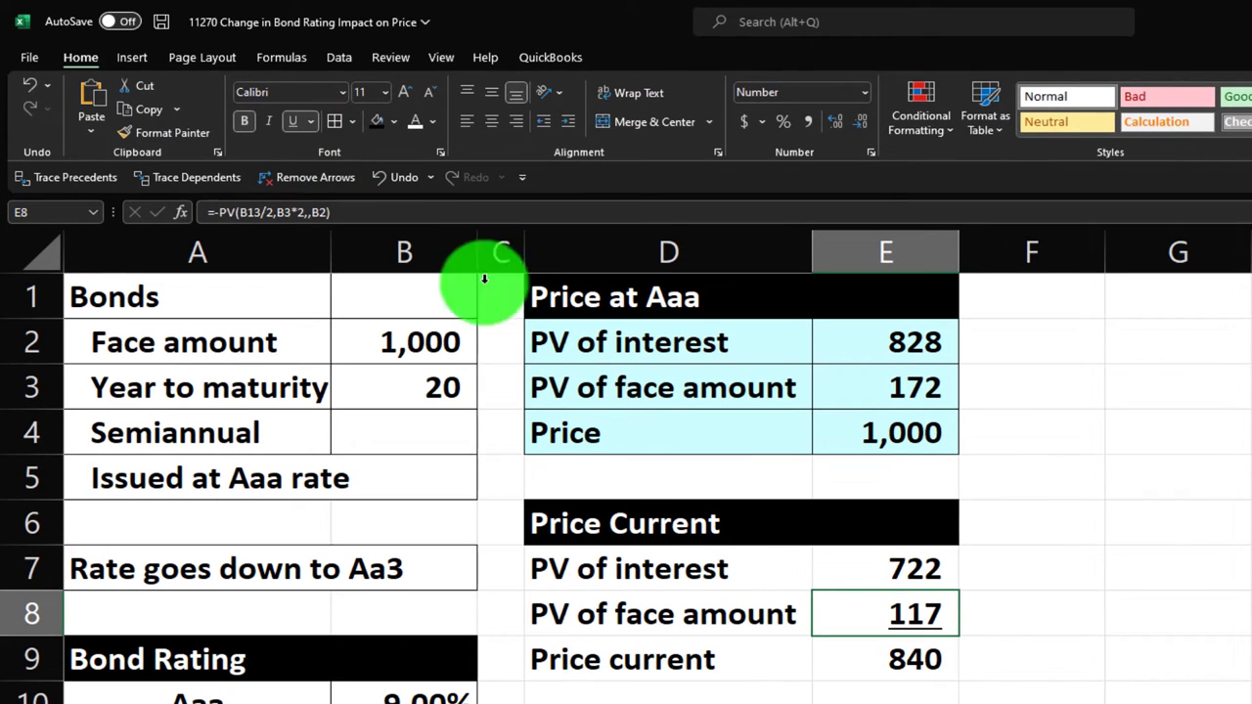
Show two decimal places for the amounts in E7:E9 and E2:E4
left_click_drag(870, 574, 869, 643)
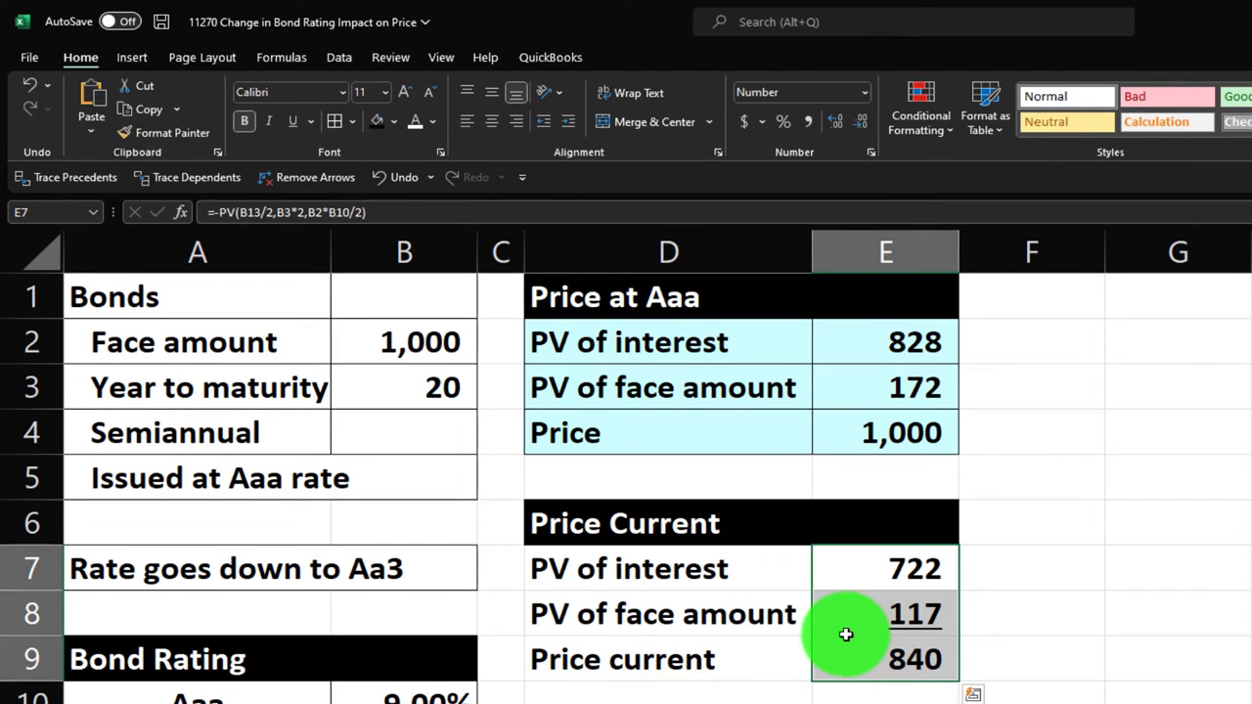
left_click(833, 124)
left_click(834, 125)
left_click_drag(889, 341, 884, 432)
left_click(836, 124)
left_click(837, 125)
Widen columns D and E slightly so that the two-decimal amounts fit
left_click(881, 339)
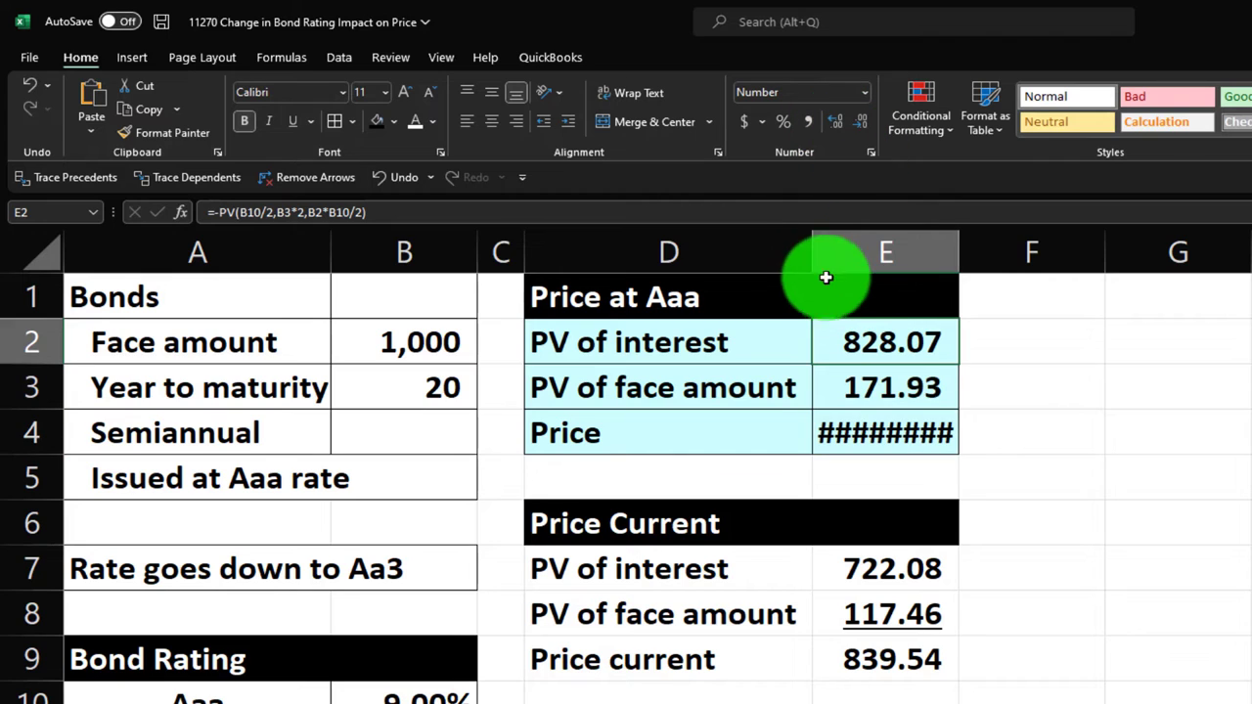
left_click_drag(813, 246, 832, 252)
left_click_drag(979, 252, 992, 253)
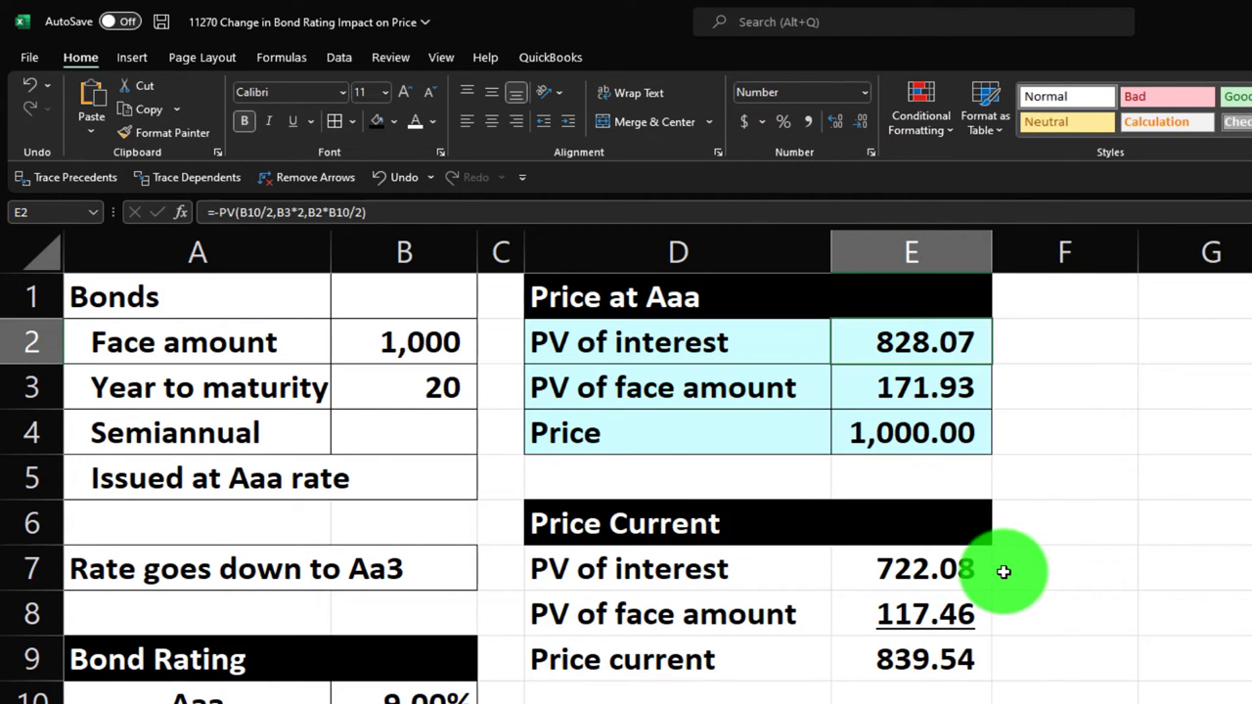
left_click(973, 657)
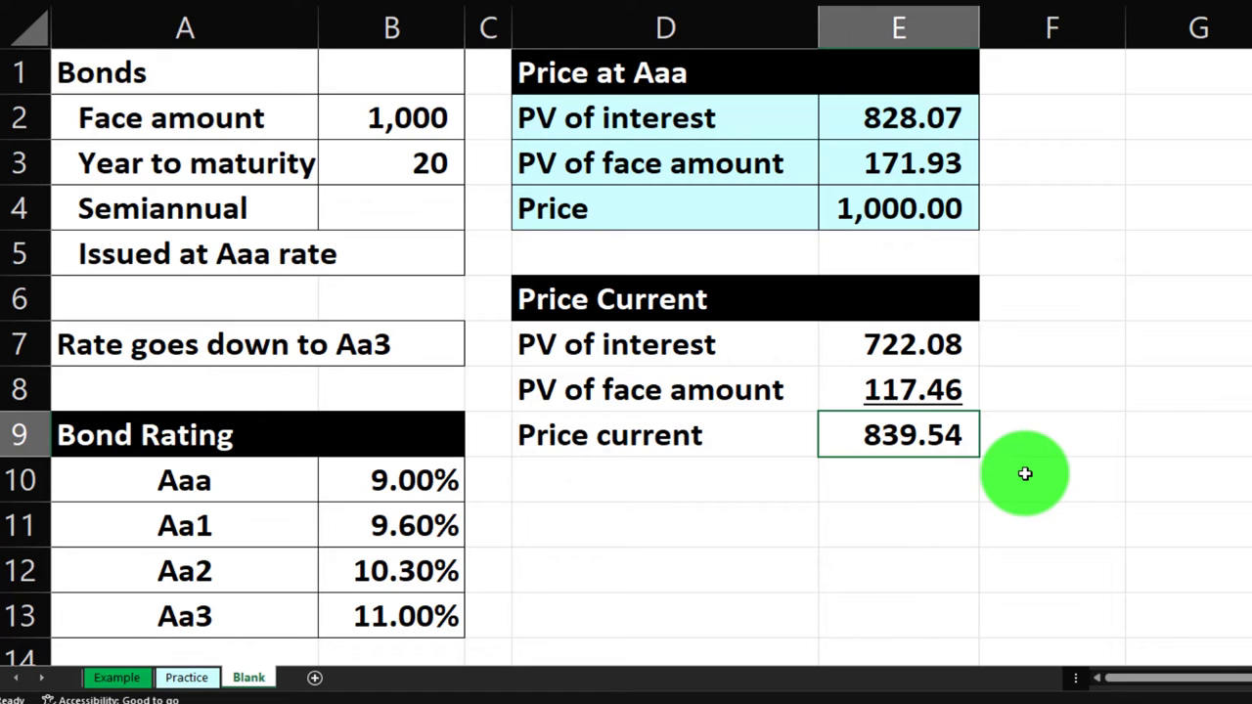
Format the current price calculation D7:E9 with borders and the recently used light blue fill
left_click_drag(606, 341, 847, 422)
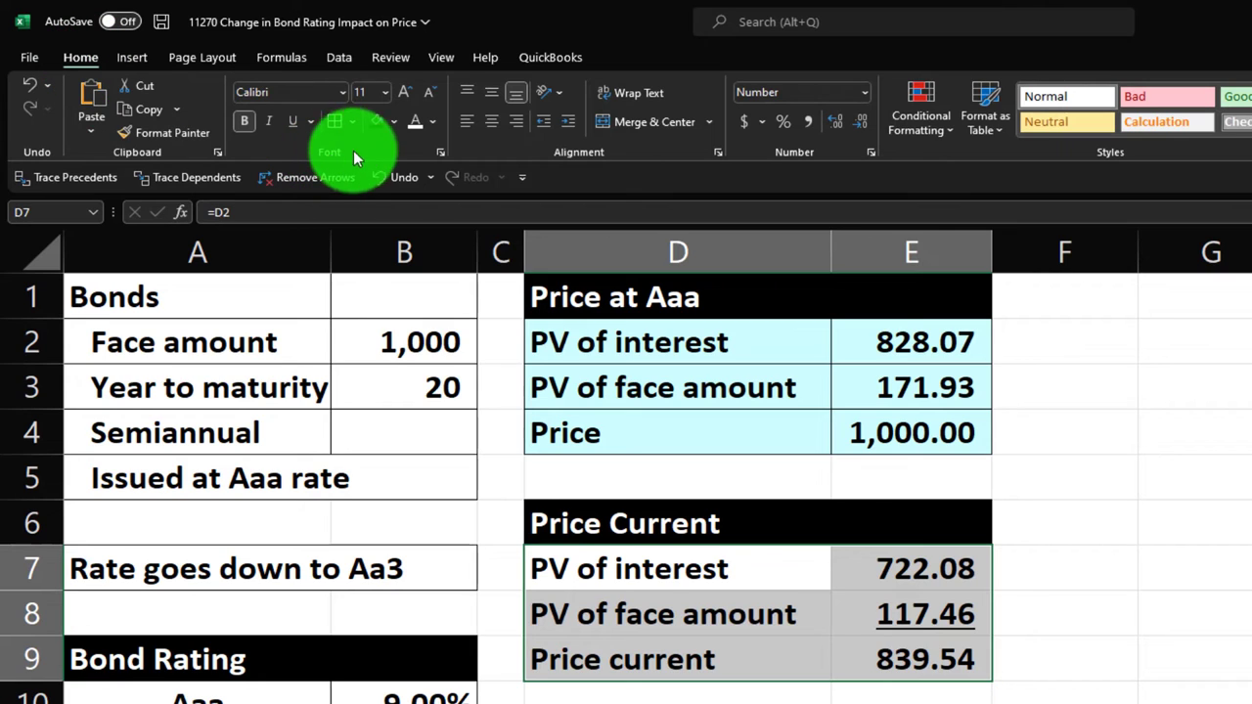
left_click(396, 127)
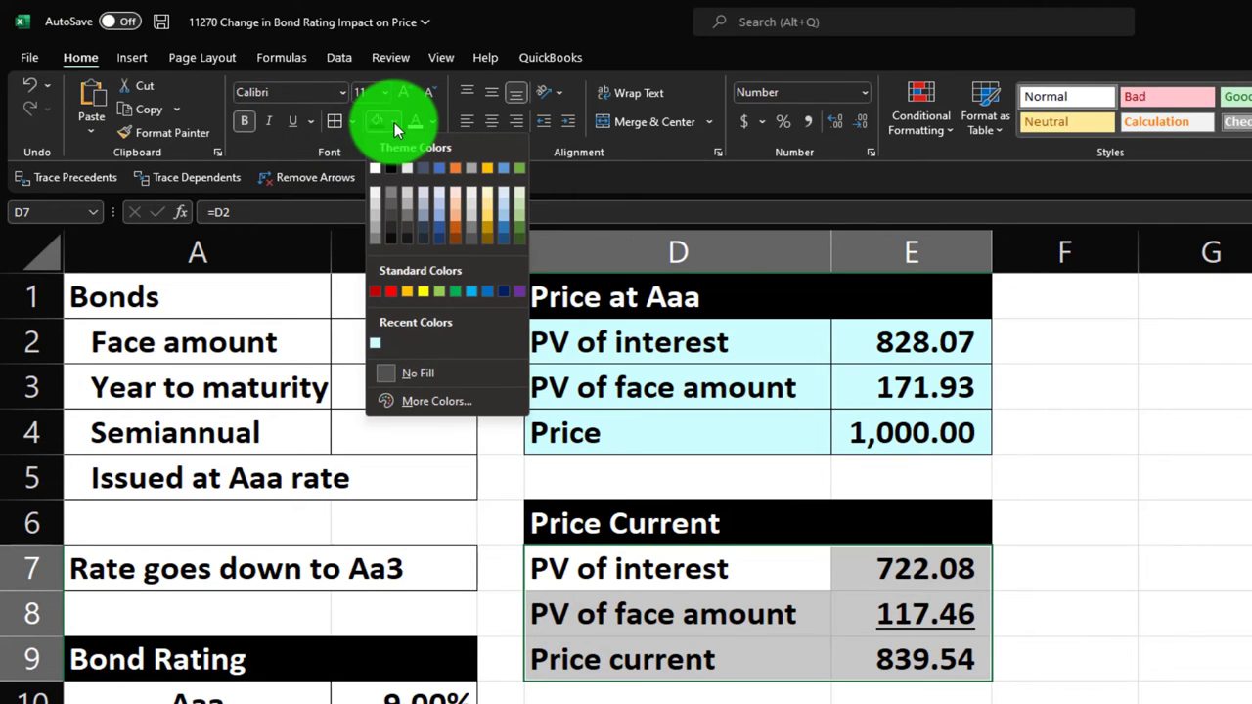
left_click(375, 344)
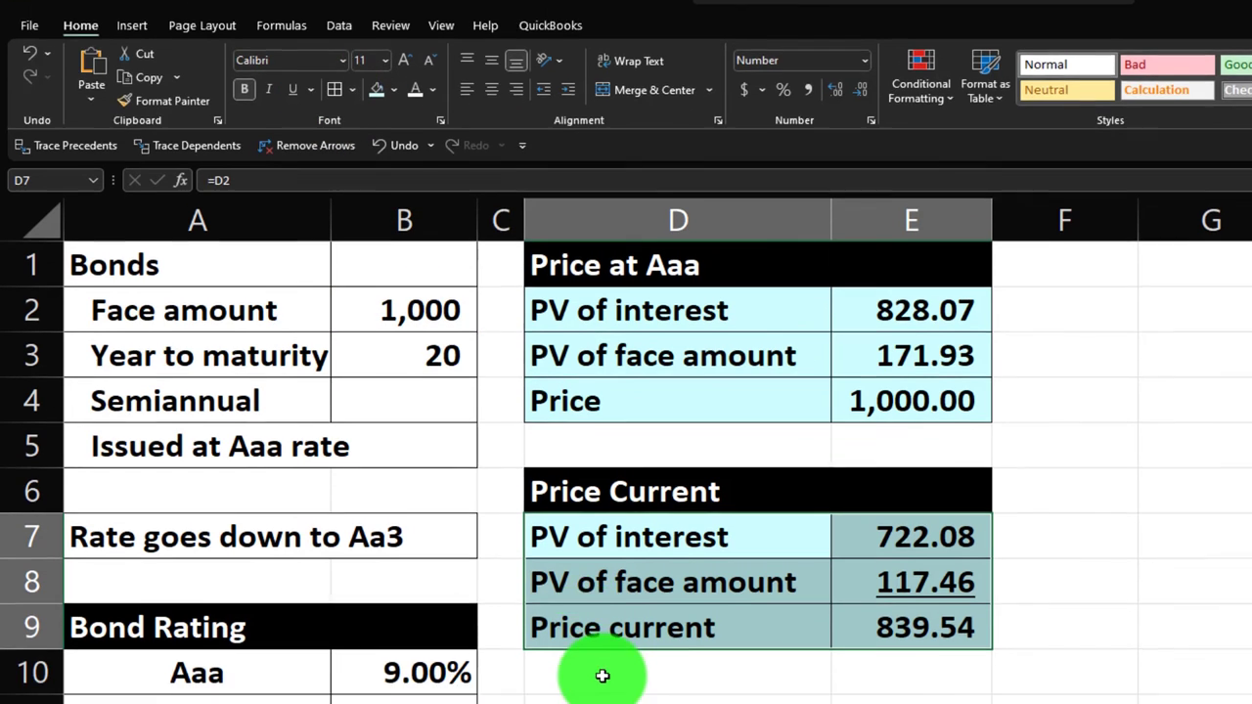
left_click(626, 694)
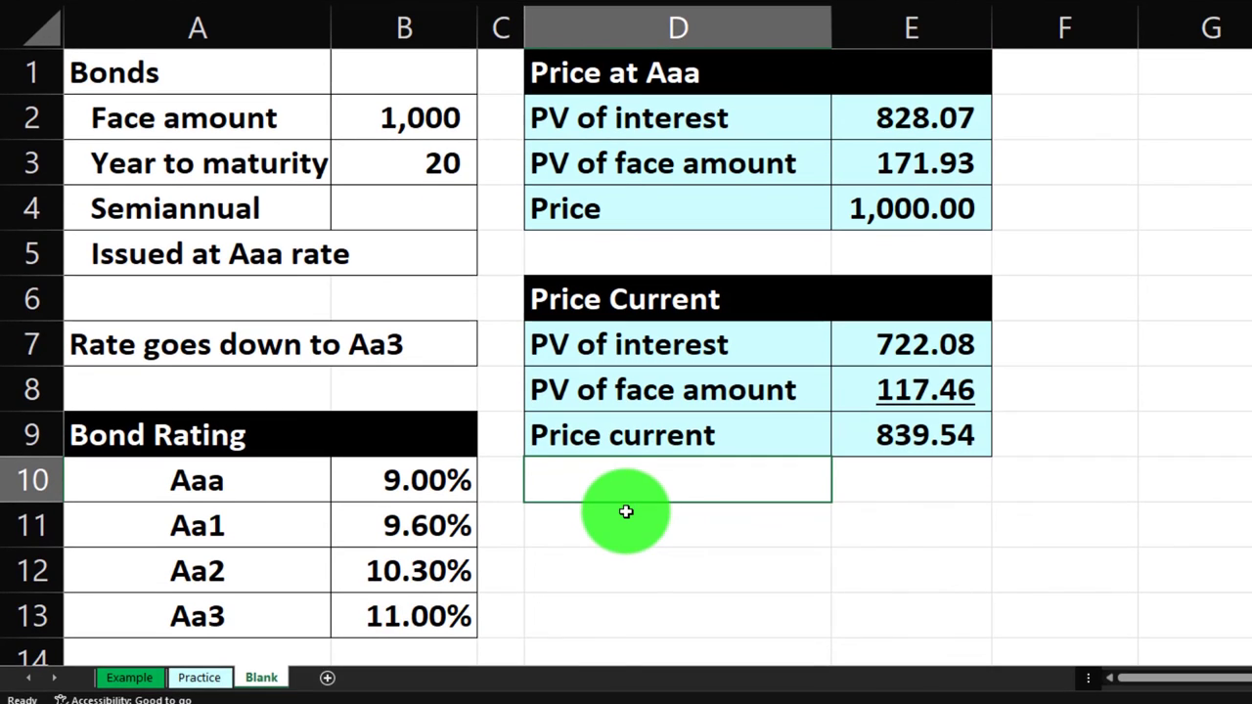
left_click(626, 525)
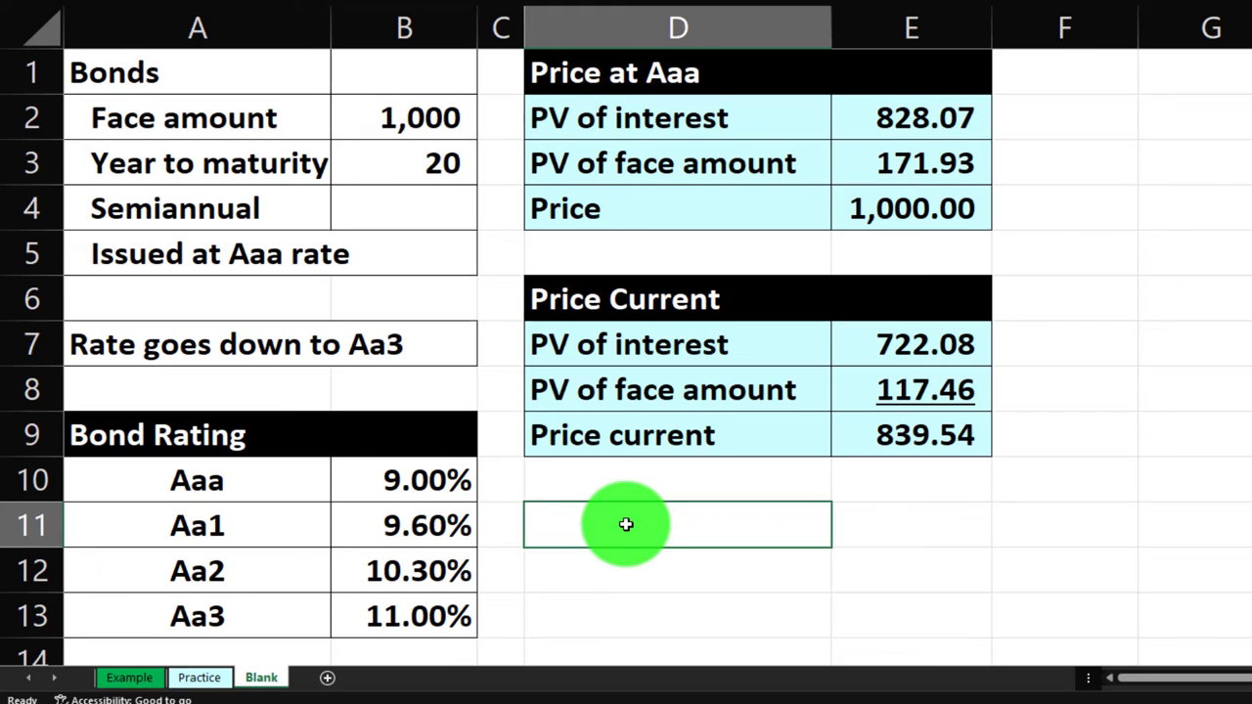